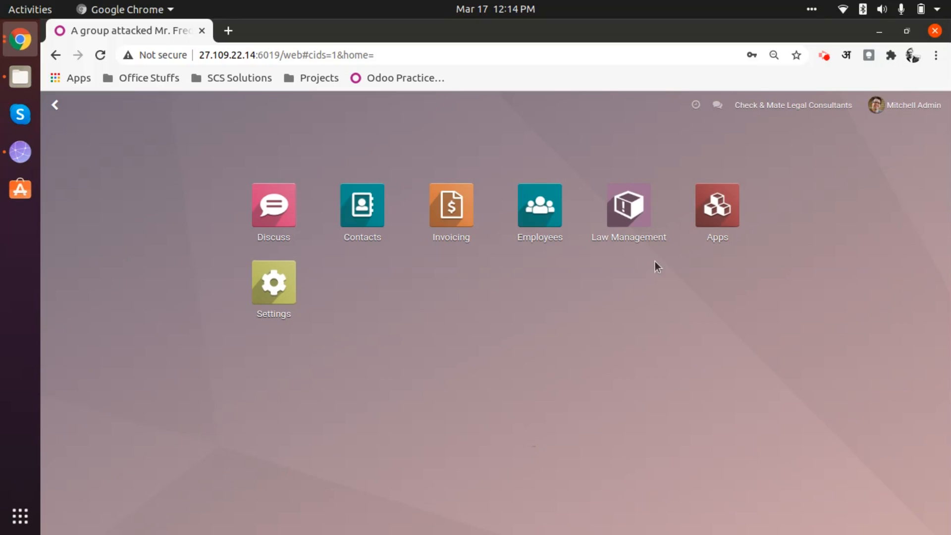
Open the criminal matter about a group attack from the Law Management matters list
click(626, 213)
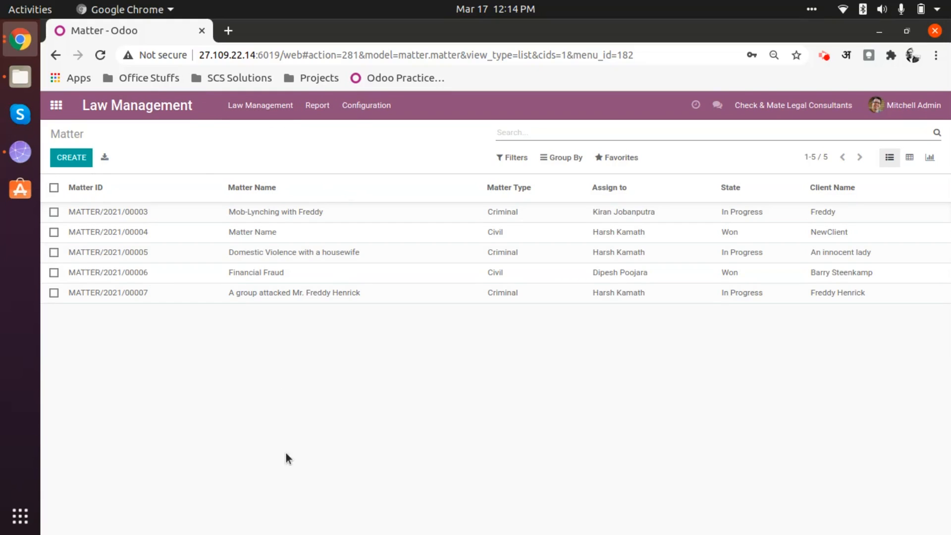
click(360, 106)
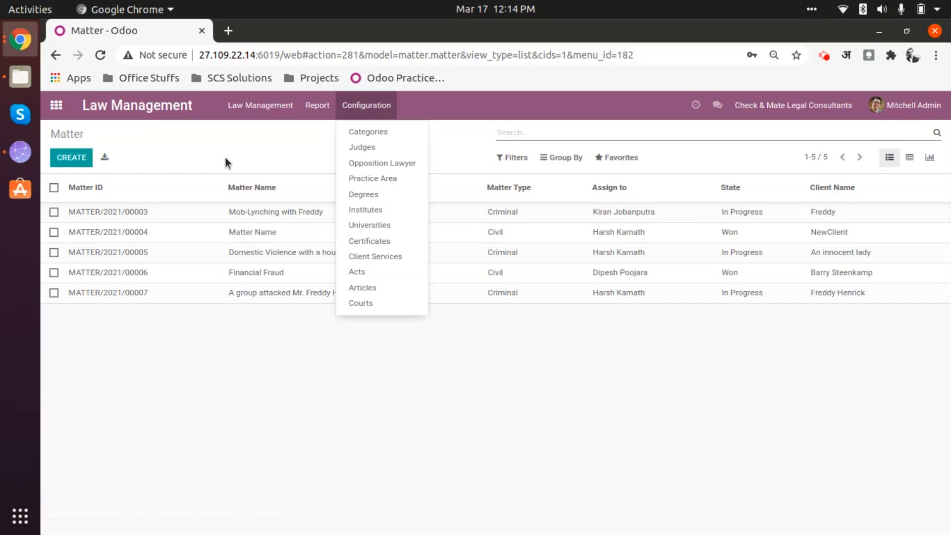
click(242, 146)
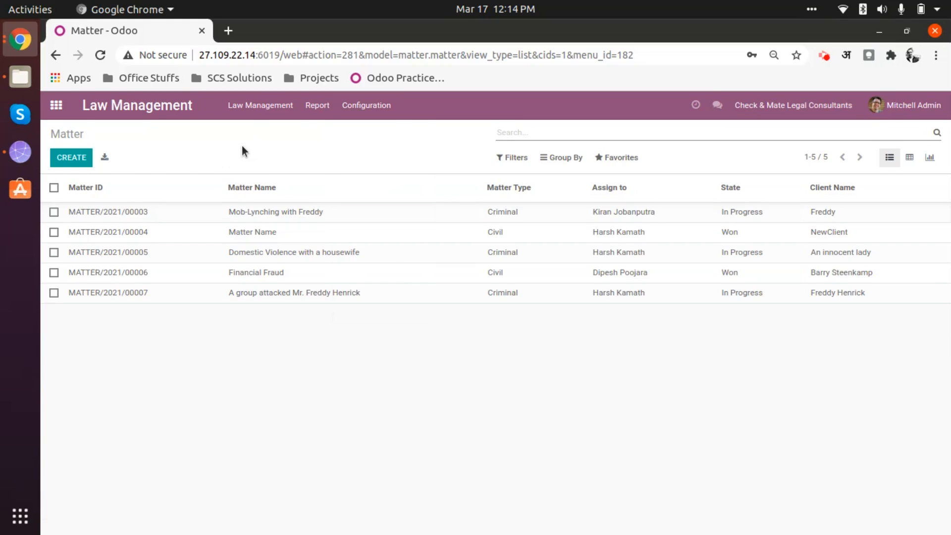
click(255, 107)
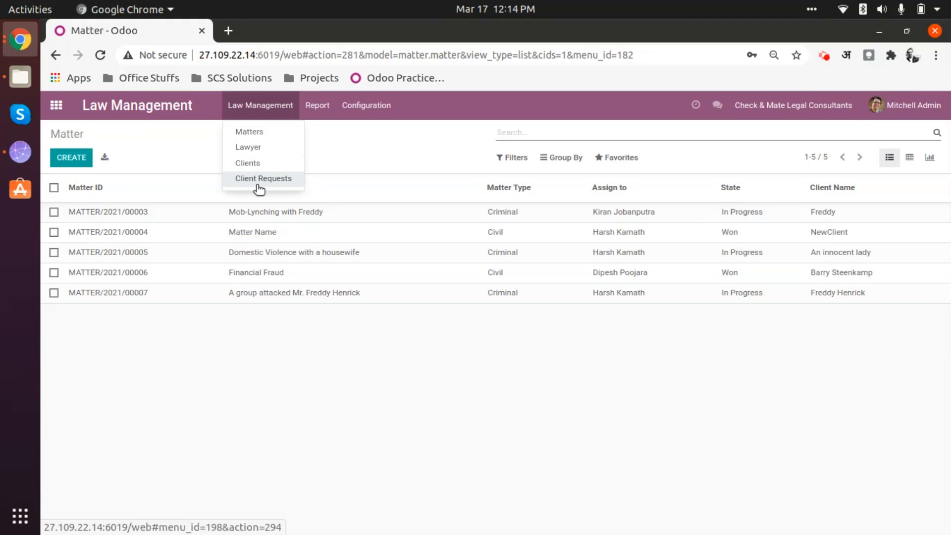
click(258, 132)
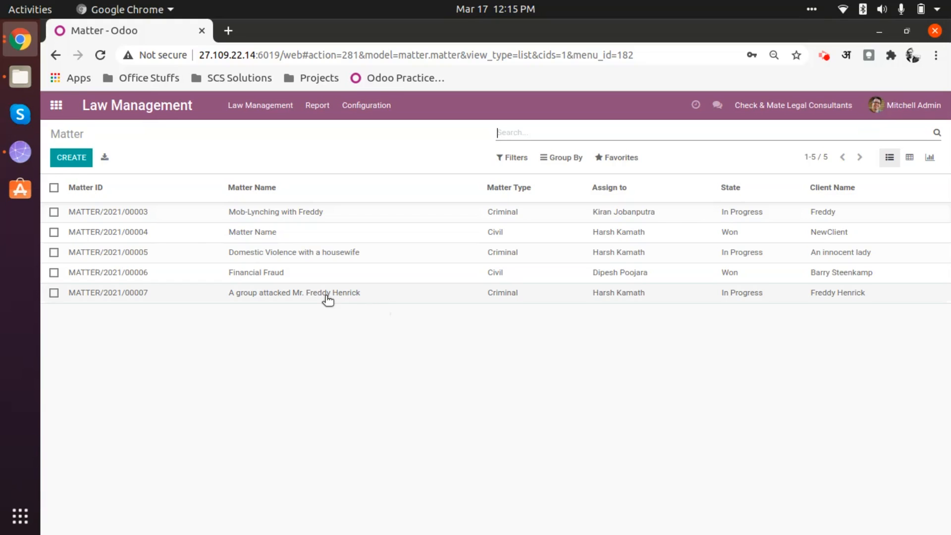
click(350, 295)
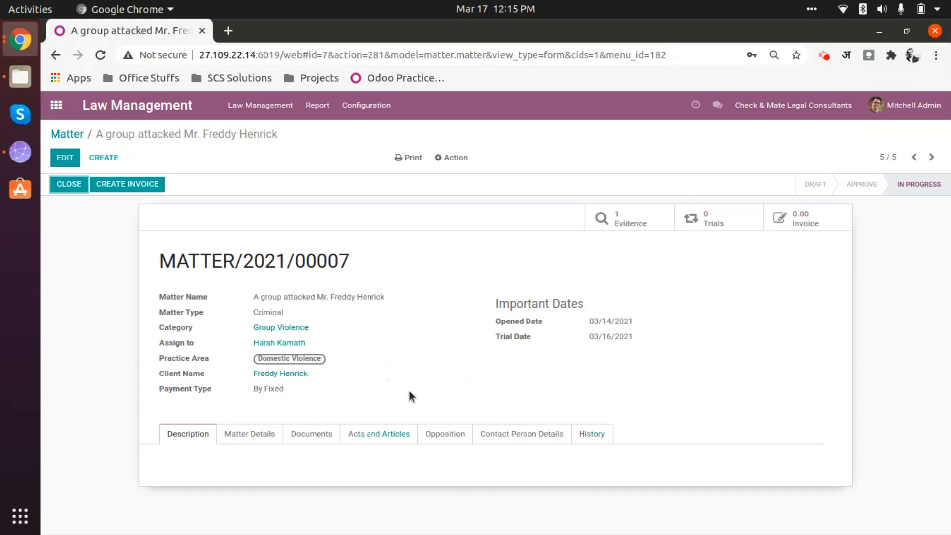
Put the matter in edit mode and examine its documents and description sections
click(67, 158)
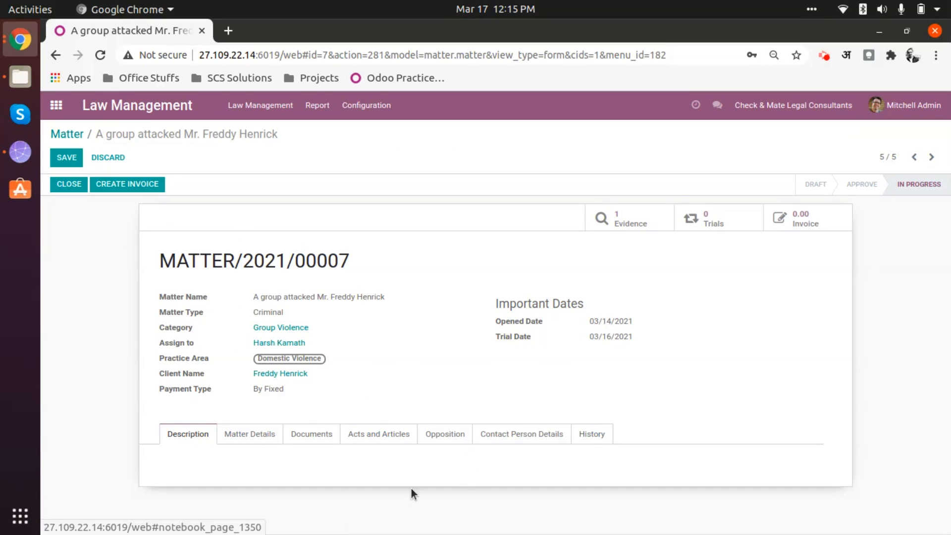
click(317, 435)
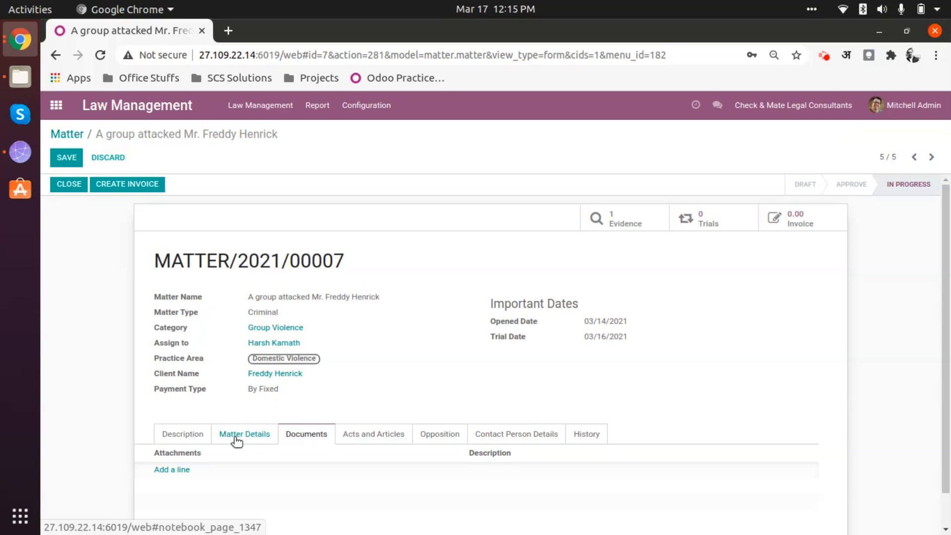
click(179, 435)
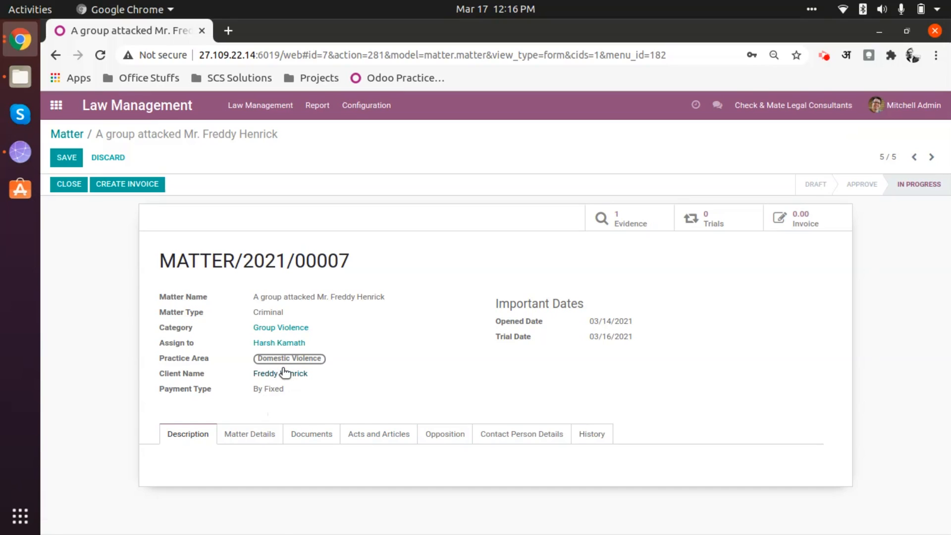
click(259, 121)
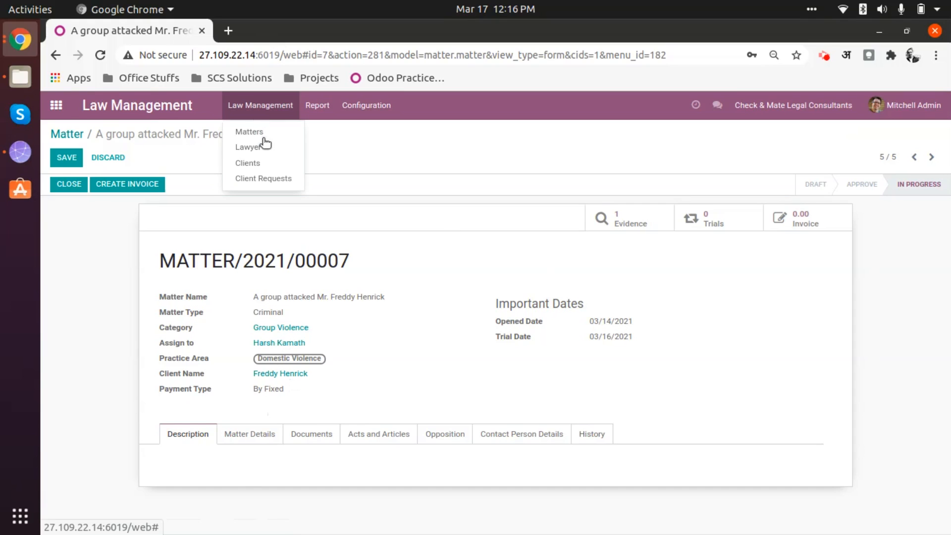
click(402, 384)
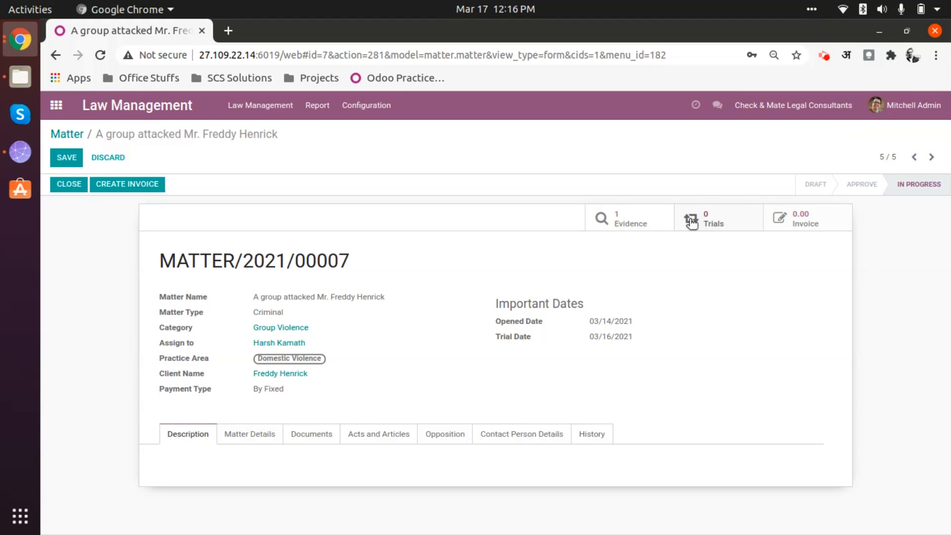
Review the matter's evidence list and its evidence record, and return to the matter
click(643, 224)
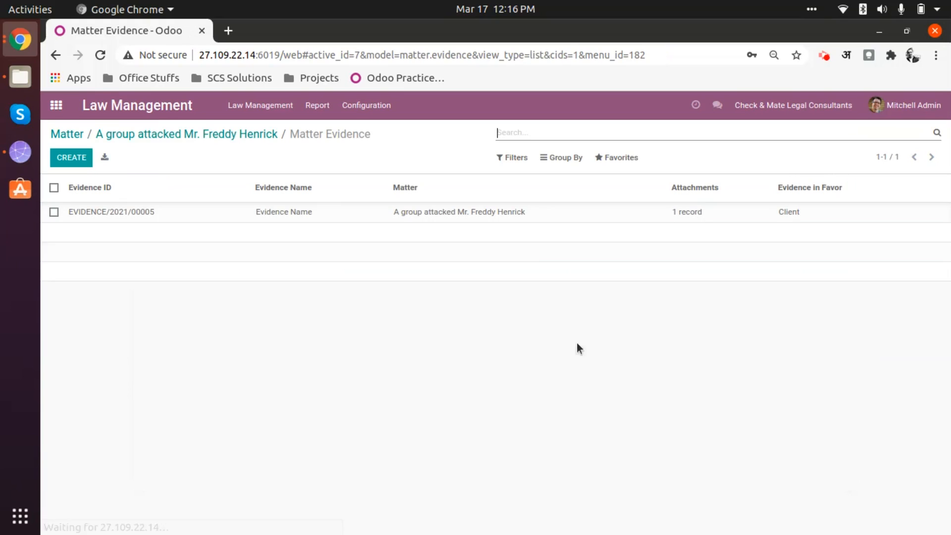
click(390, 214)
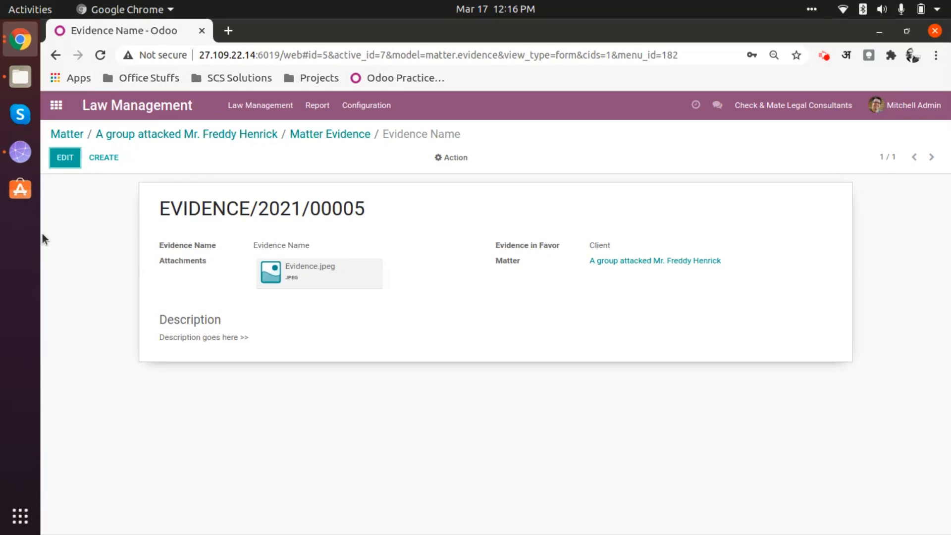
click(242, 134)
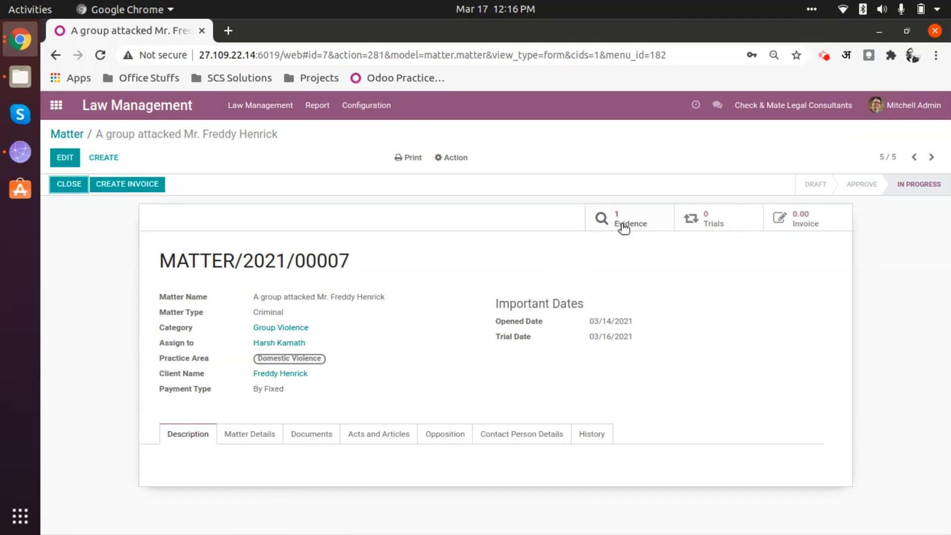
click(623, 222)
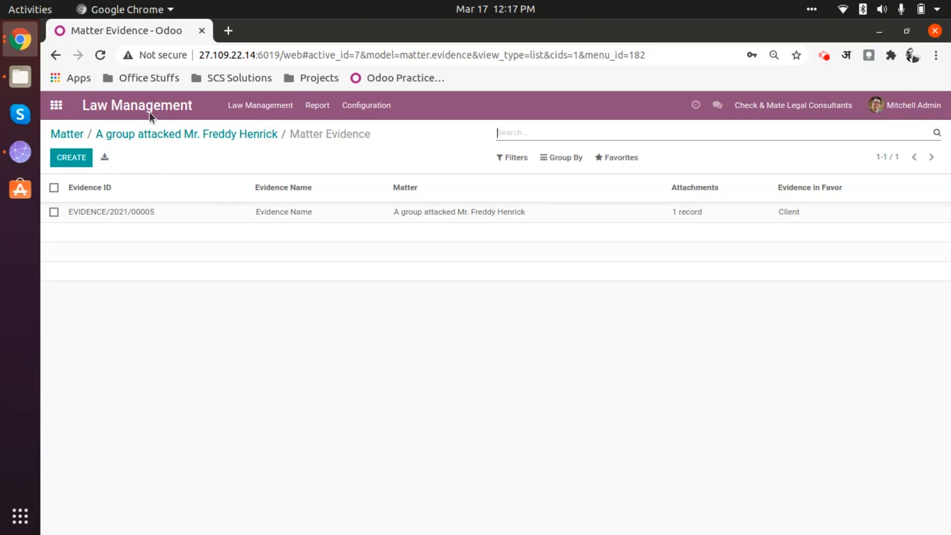
click(227, 139)
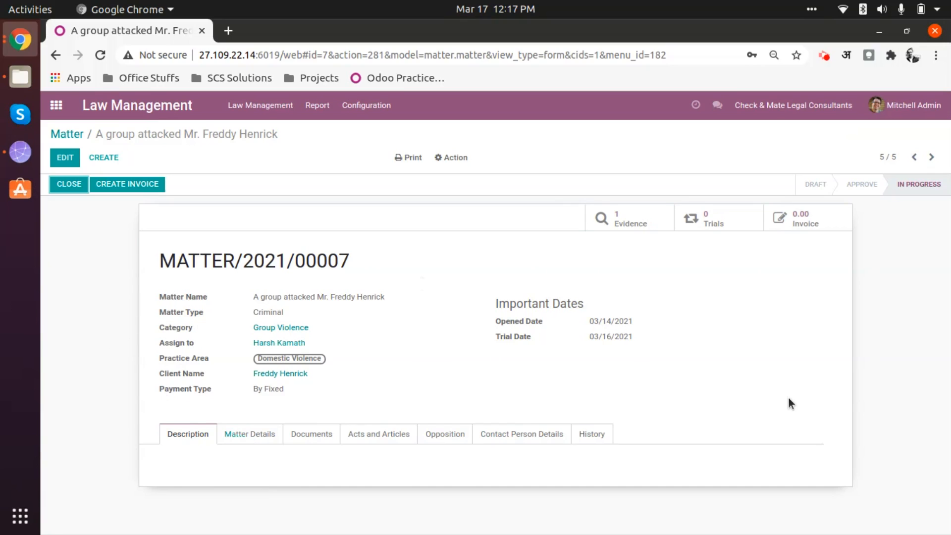
Start a new trial for the matter, named "Trial : 01" with trial date 03/16/2021
click(704, 220)
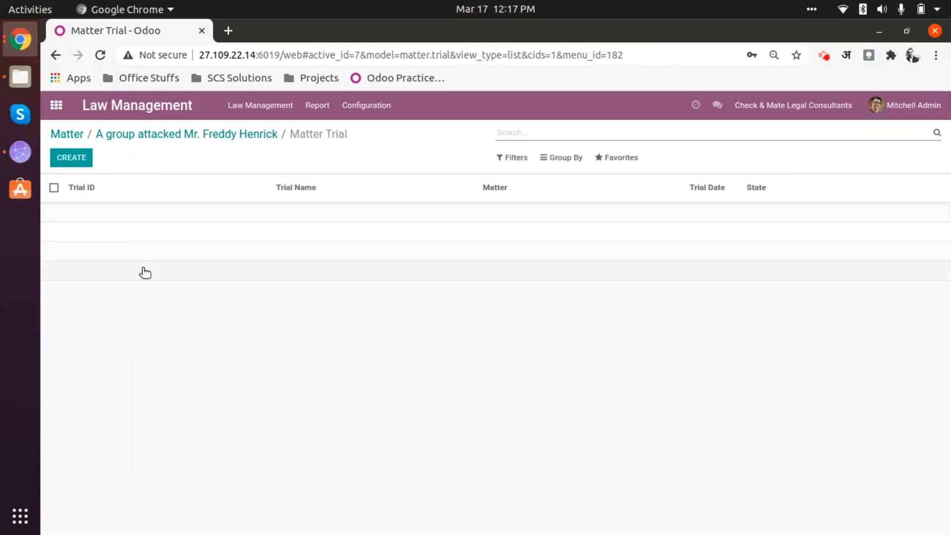
click(54, 161)
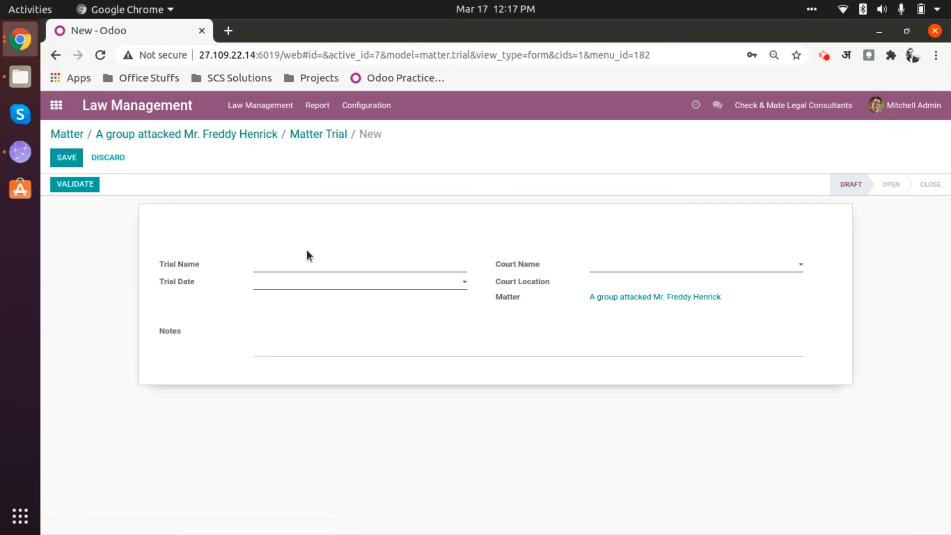
text(Trial : 01)
click(286, 284)
Set the new trial's court to [GJ-IND] Courts of Gujarat
click(623, 268)
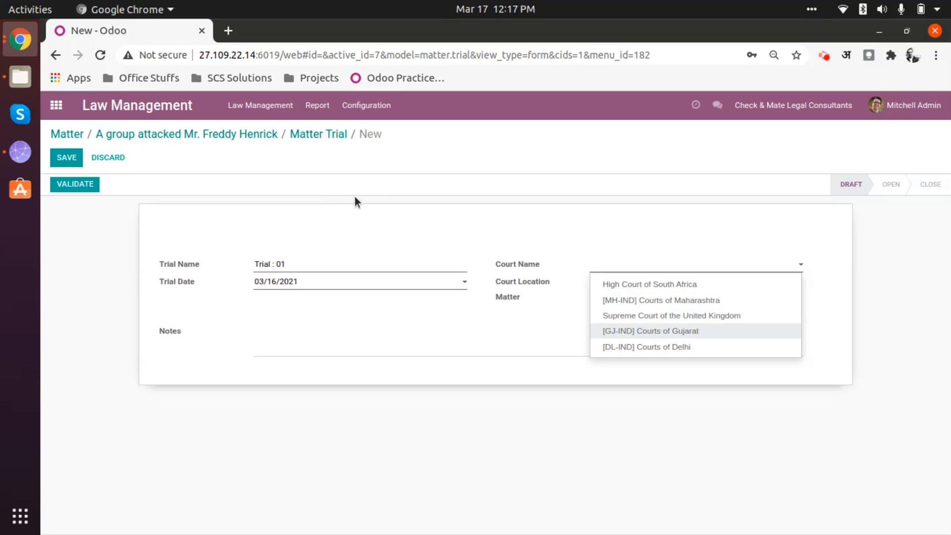
click(365, 106)
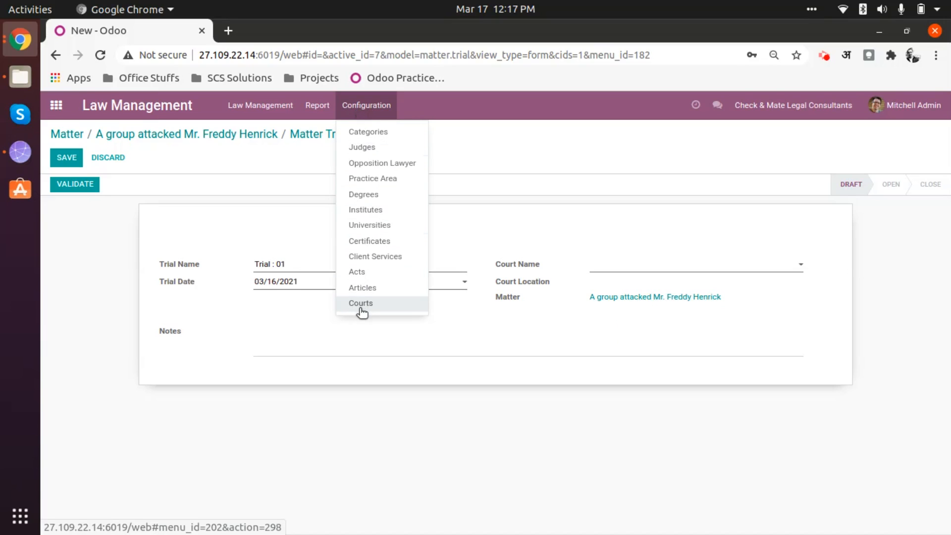
click(516, 156)
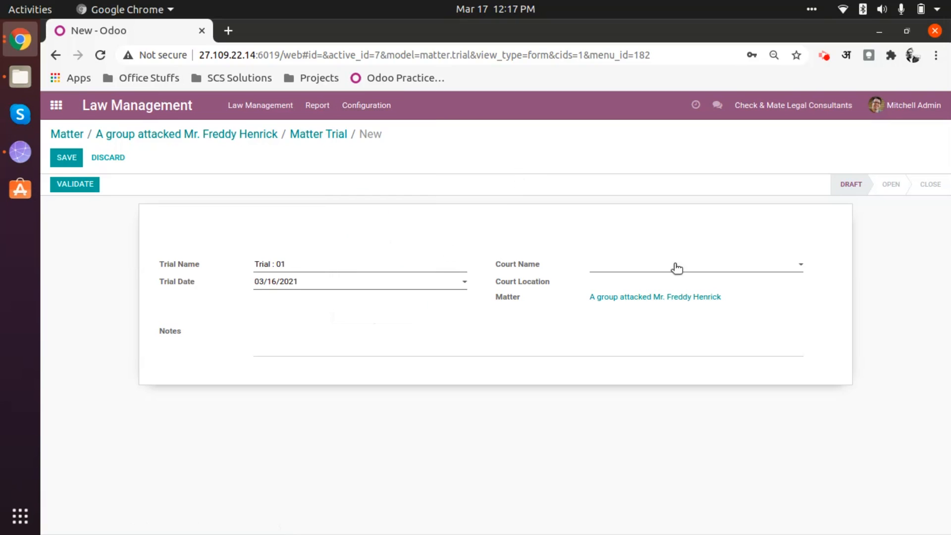
click(674, 266)
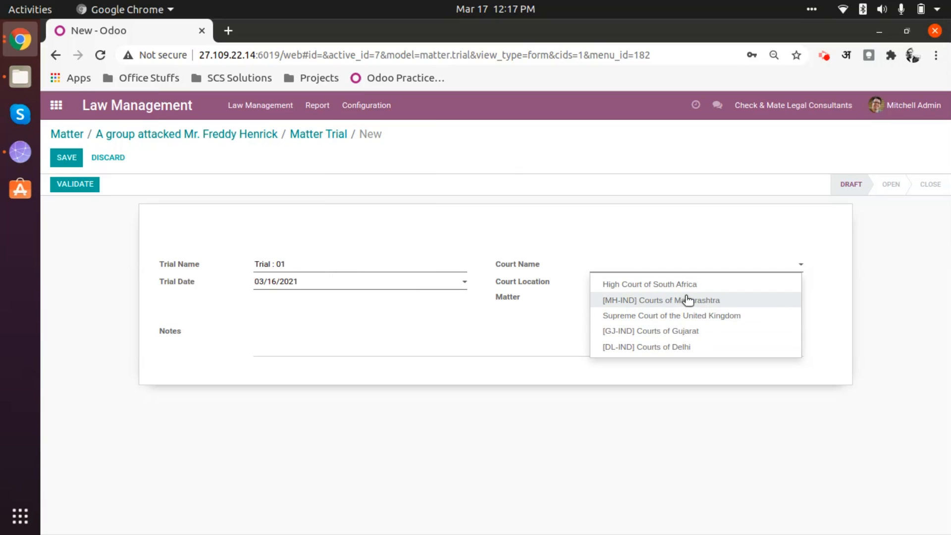
click(652, 331)
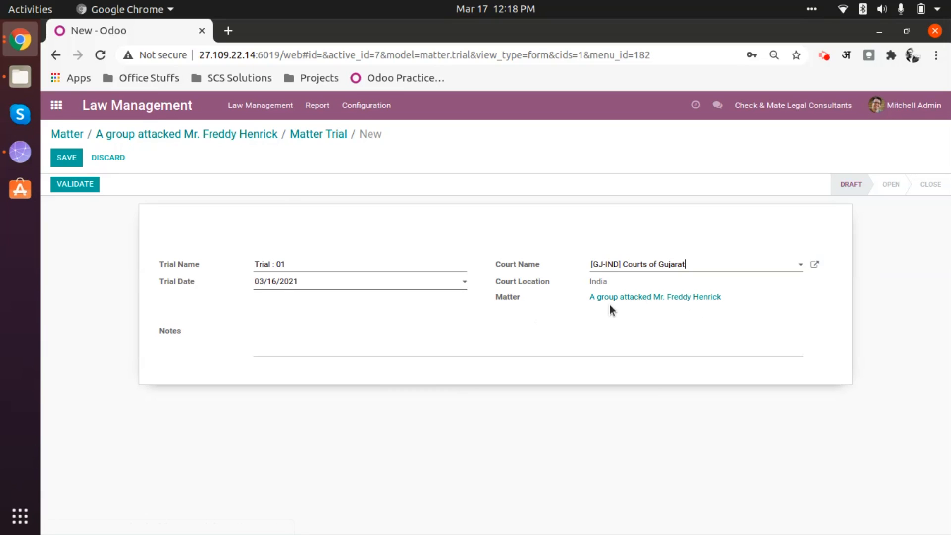
Add the trial note "Notes goes here >>" and save the trial
click(427, 334)
text(Notes goes here >>)
click(68, 158)
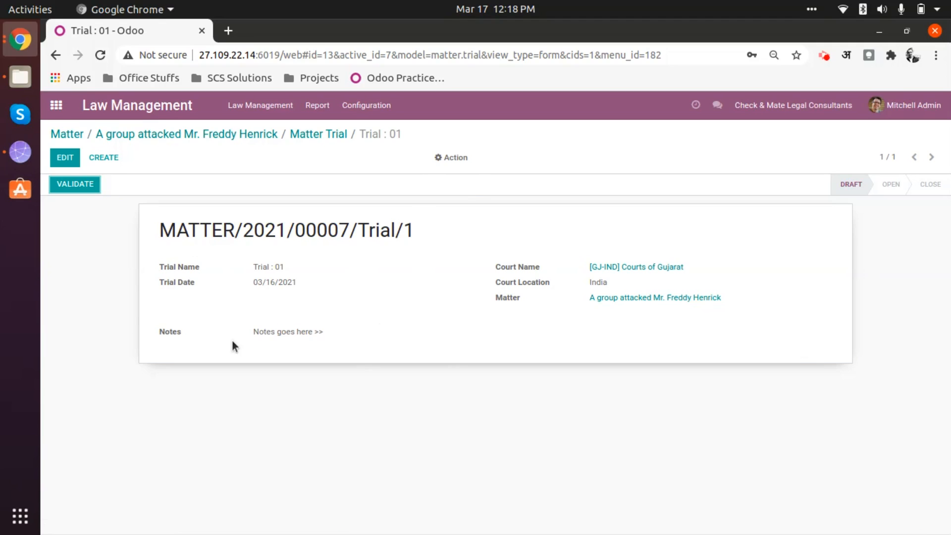
Check the extra actions available for the saved trial, and validate the trial
click(460, 159)
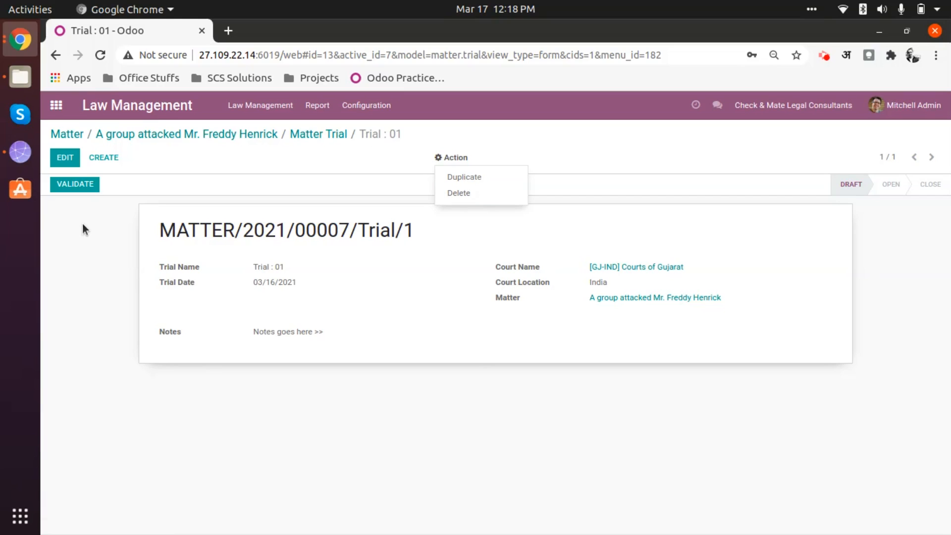
click(92, 240)
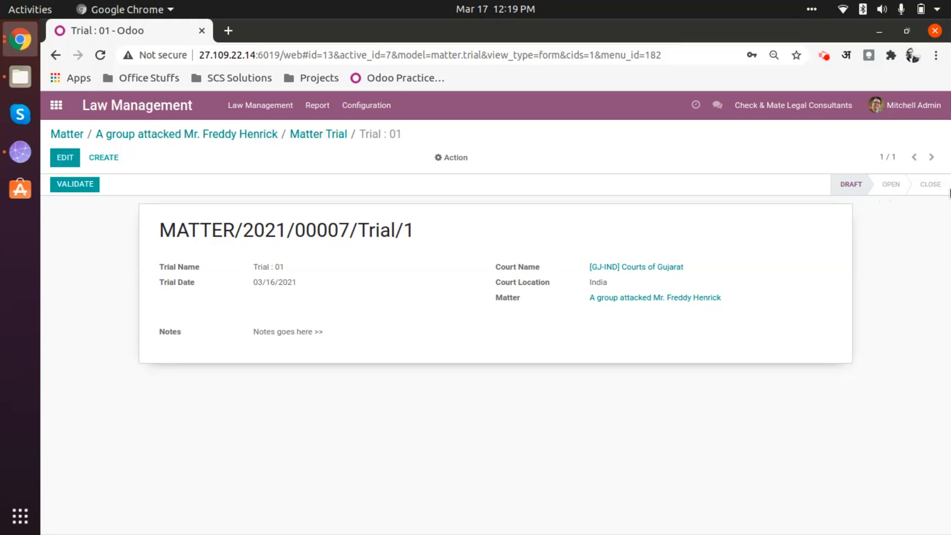
click(84, 184)
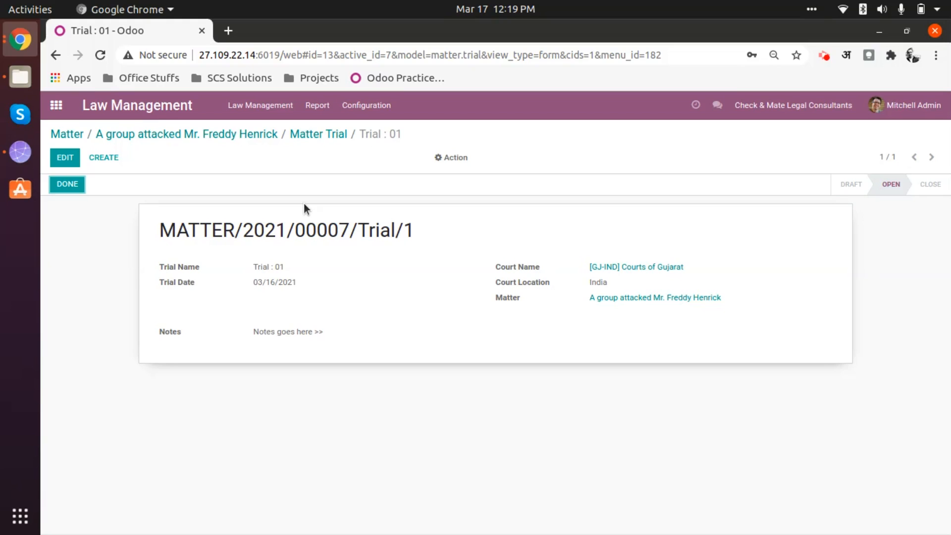
Check the trials list from the matter record and return to the matter
click(248, 138)
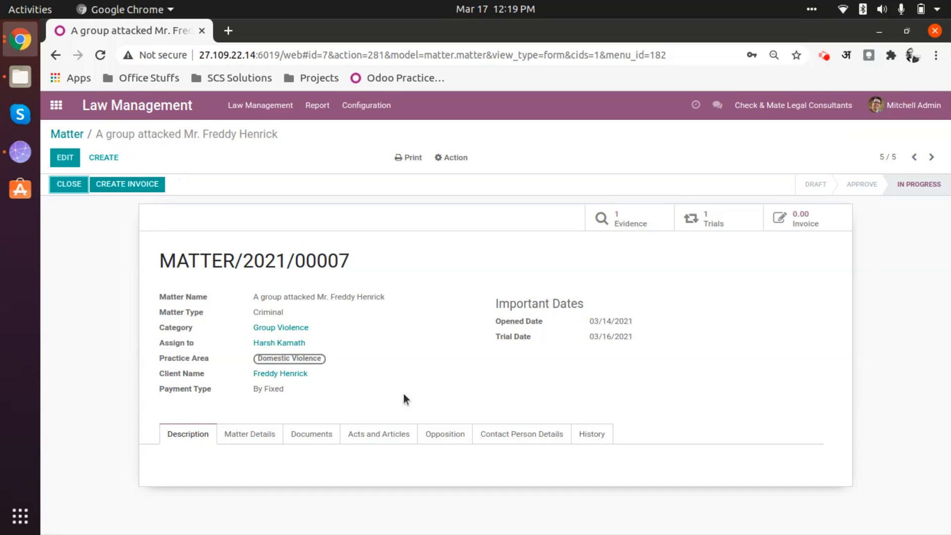
click(712, 226)
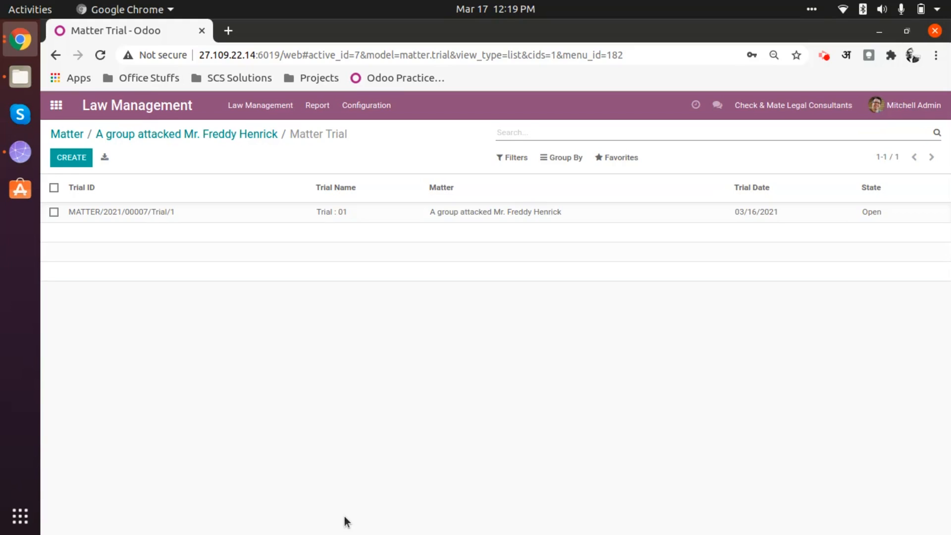
click(207, 140)
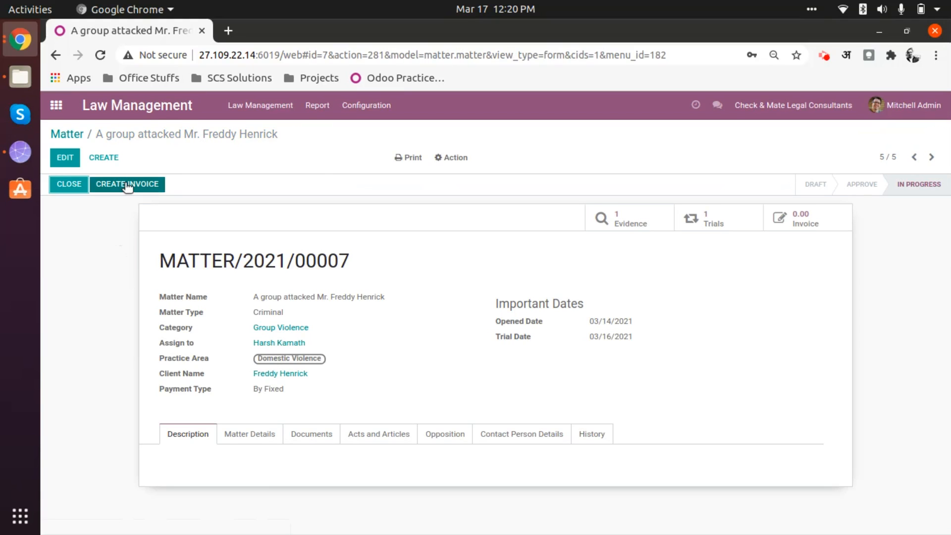
Create an invoice for the matter, and open the draft from the matter's invoices to review its lines
click(127, 185)
click(820, 224)
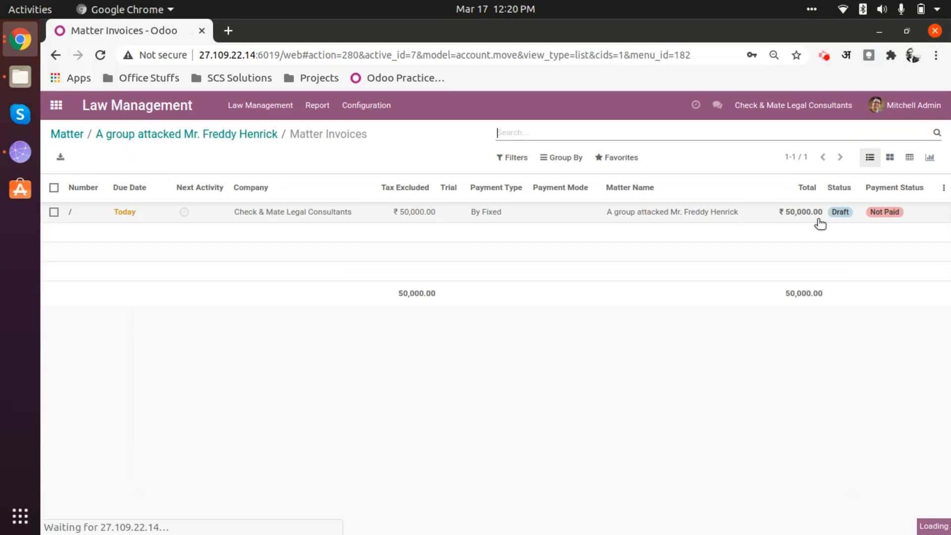
click(418, 212)
scroll(367, 387, down, 3)
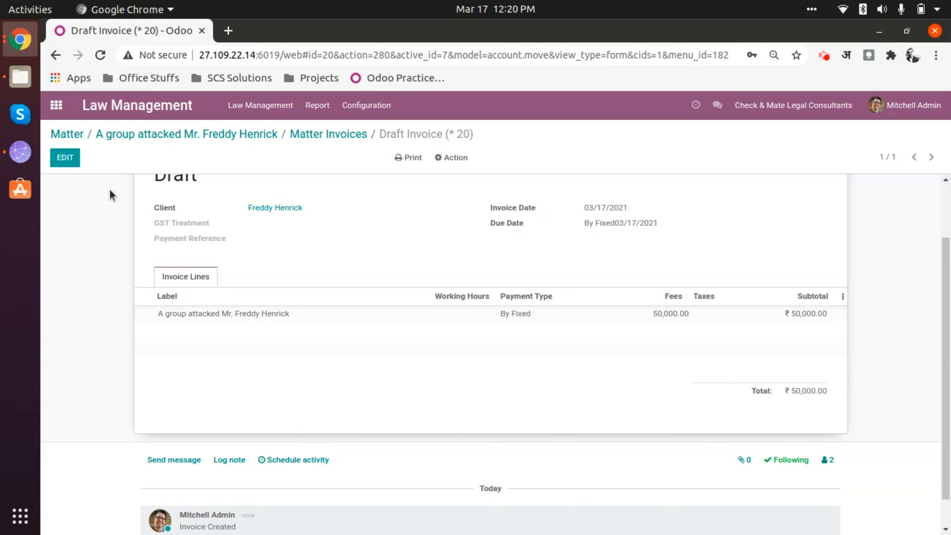
Set the draft invoice's GST treatment to Unregistered Business, save the invoice and confirm it
scroll(297, 381, up, 2)
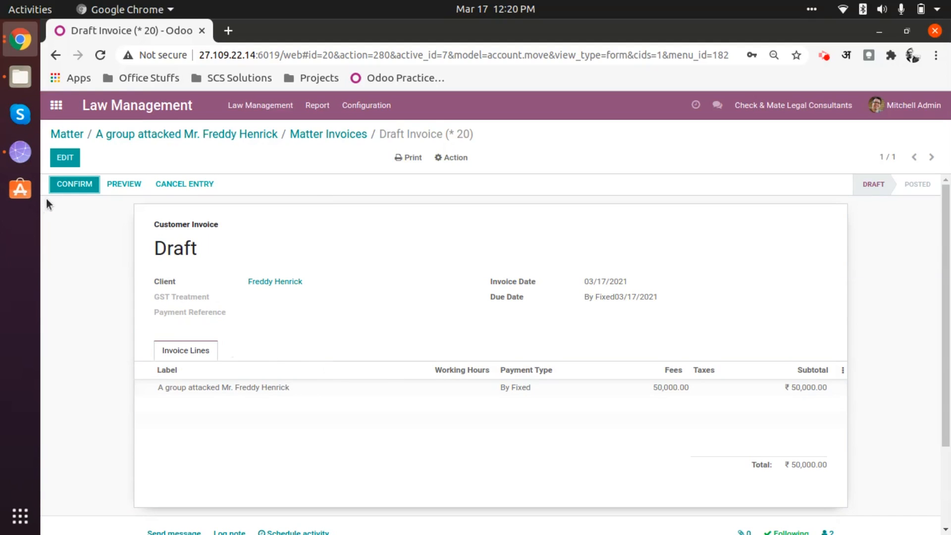
click(85, 188)
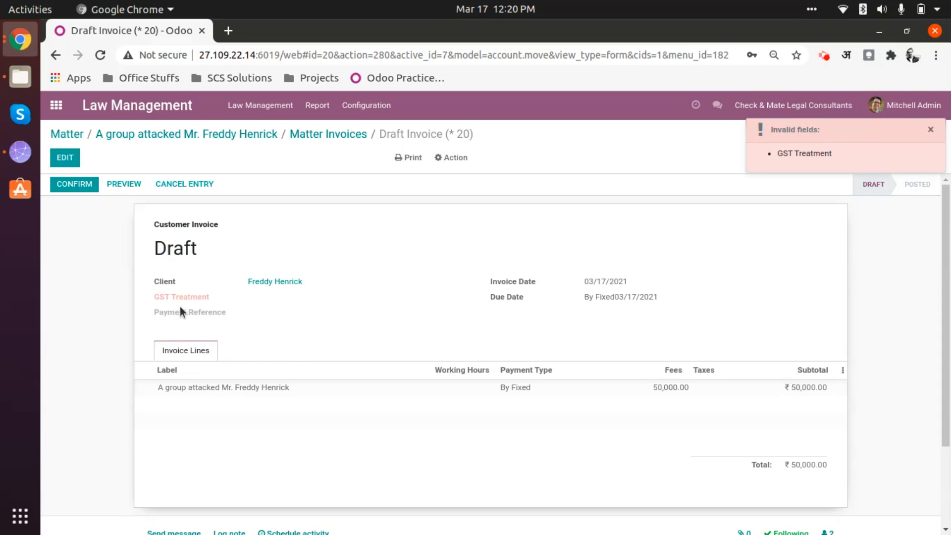
click(65, 157)
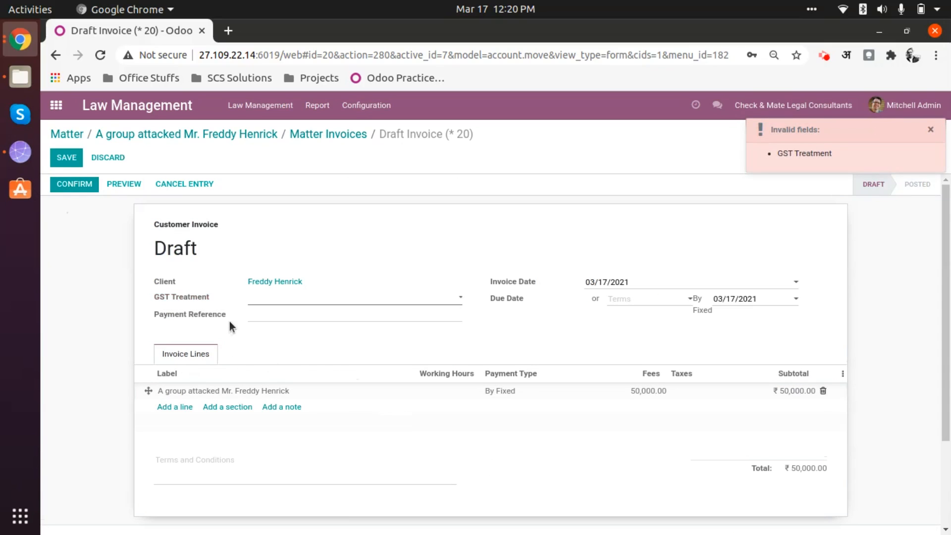
click(276, 302)
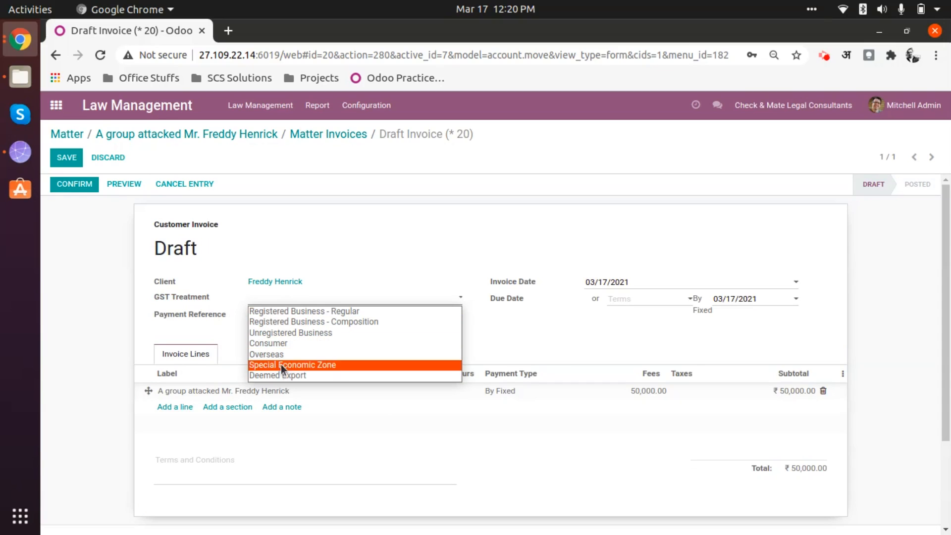
click(291, 332)
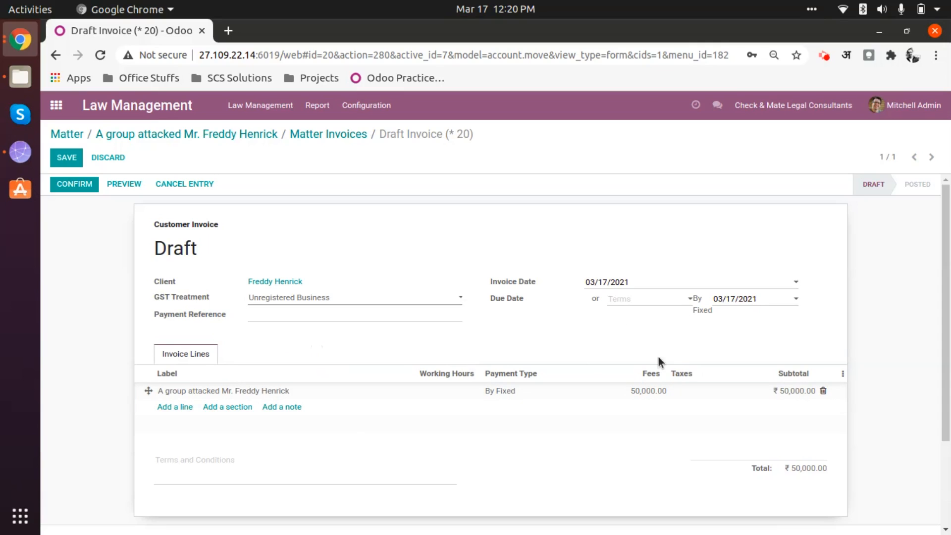
click(74, 161)
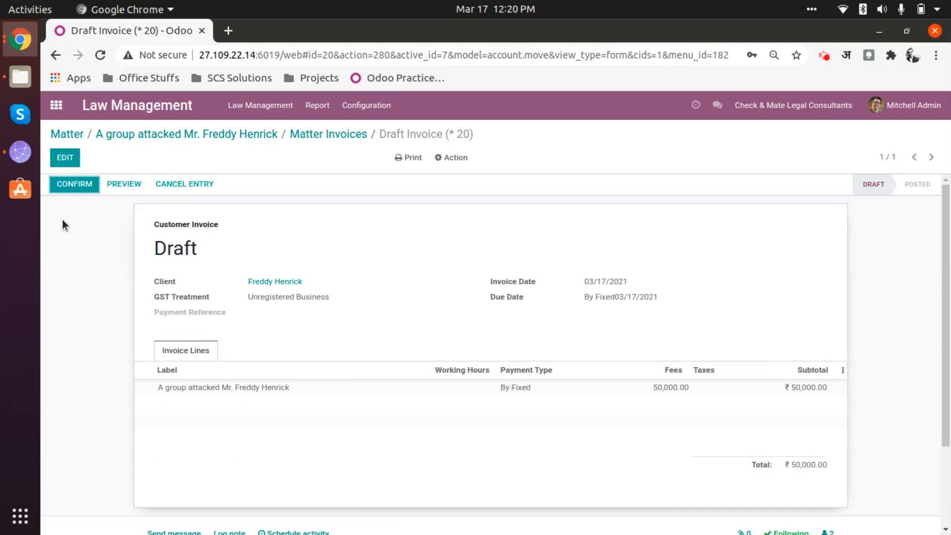
click(77, 185)
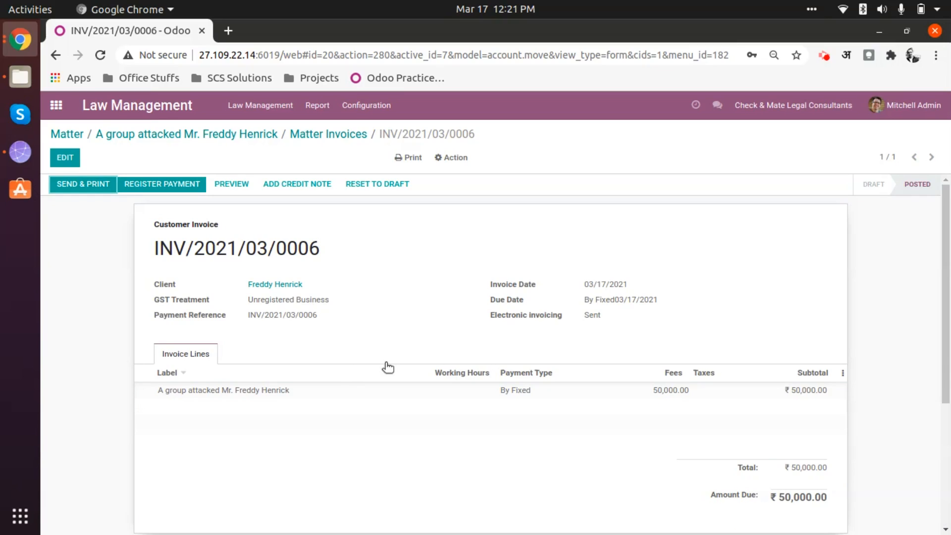
Register a payment of 50000 for the posted invoice, and check its entry in the matter's invoices
click(179, 183)
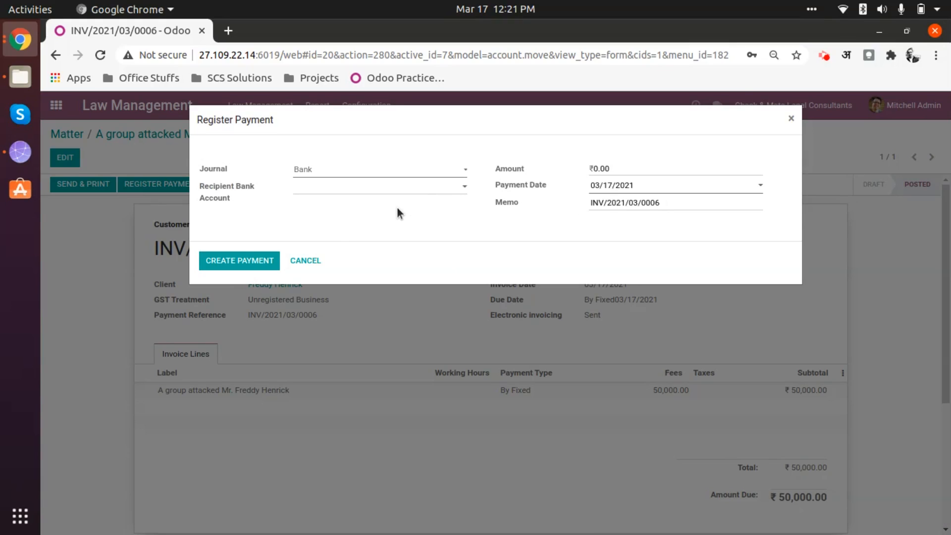
click(637, 165)
text(50000)
click(250, 263)
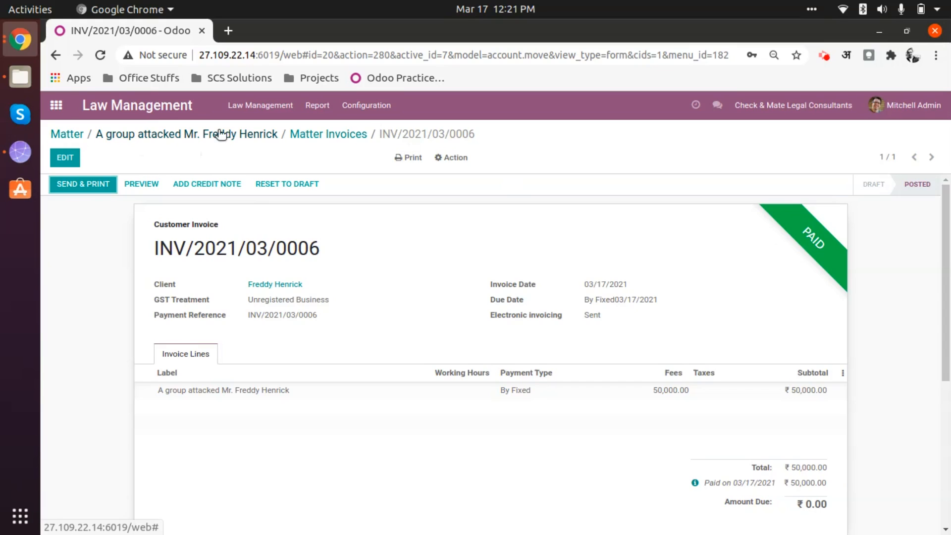
click(336, 134)
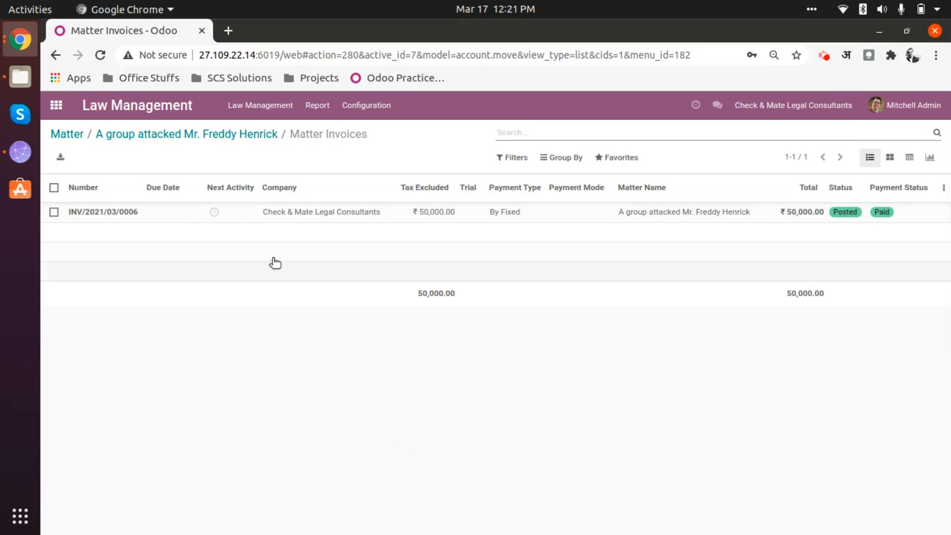
Open Trial : 01 from the matter's trials and mark it as done
click(252, 134)
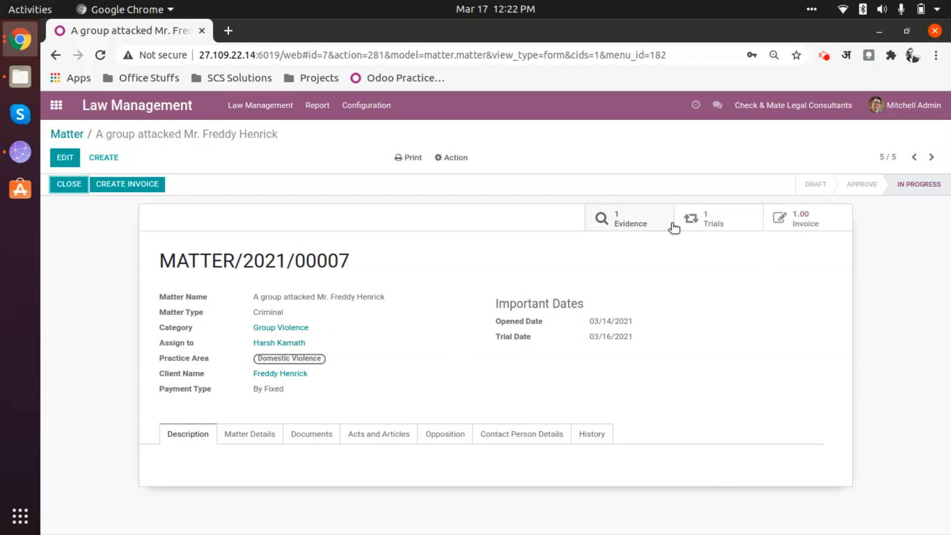
click(707, 222)
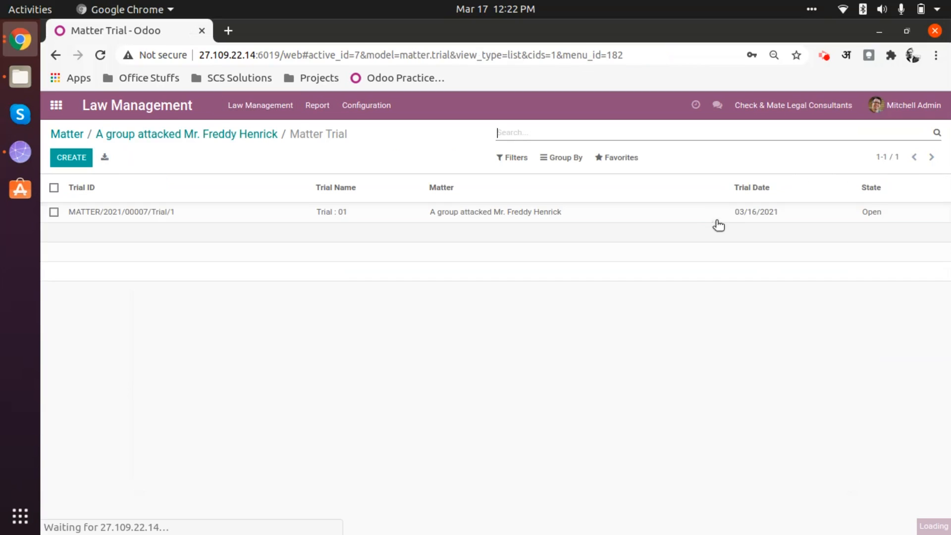
click(278, 218)
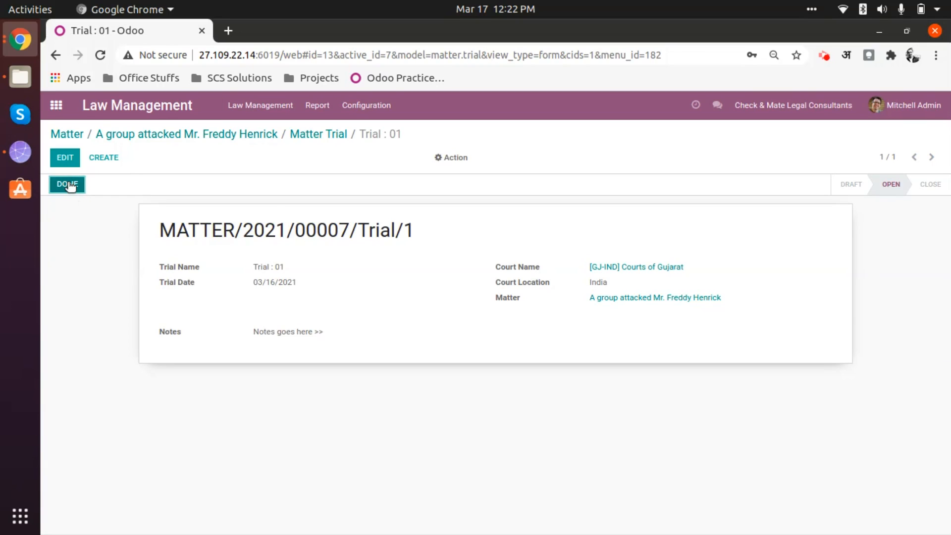
click(68, 184)
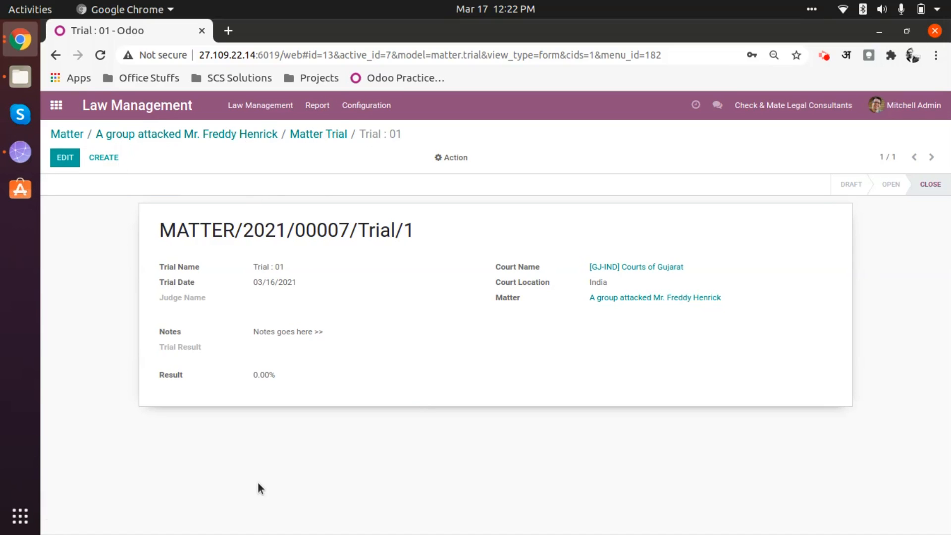
Check the extra actions of the closed trial and its state in the matter's trials list
click(455, 157)
click(365, 391)
click(316, 135)
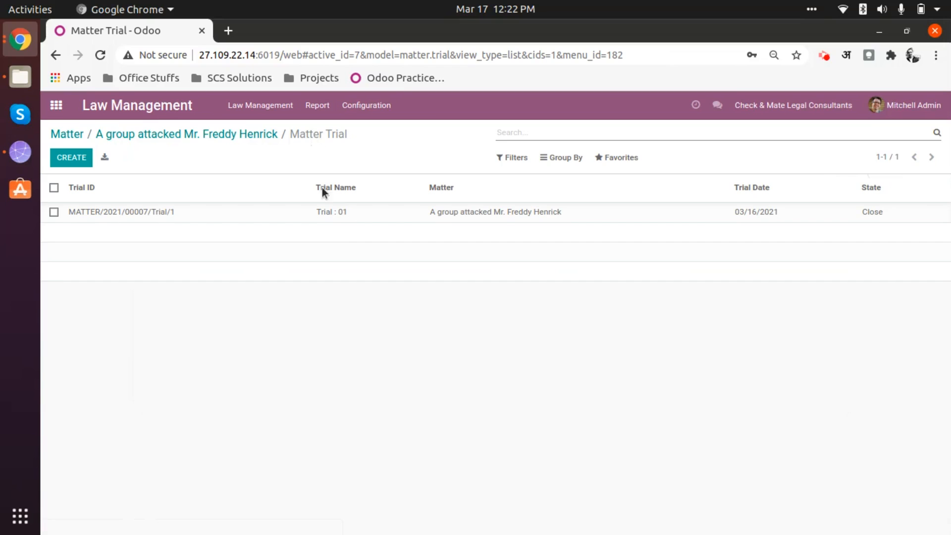
click(329, 216)
click(316, 135)
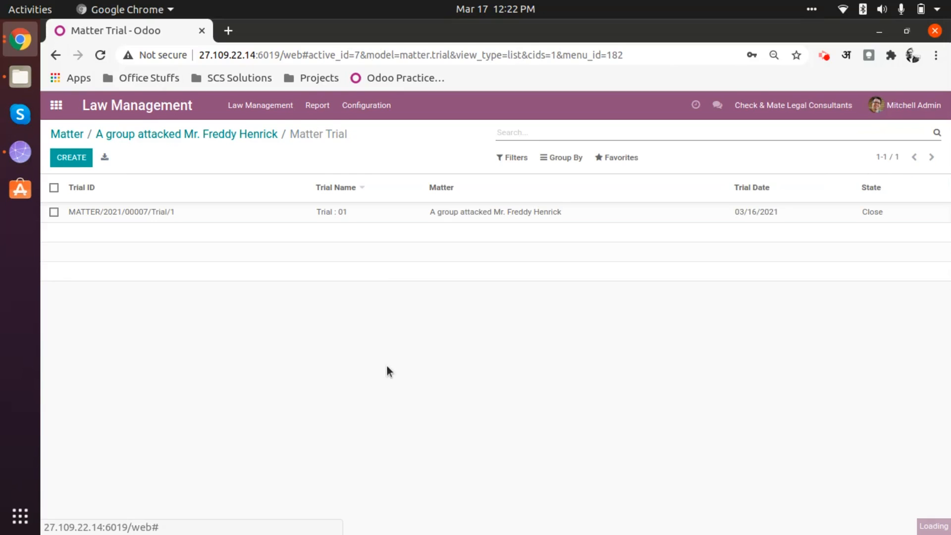
Open the closed trial for editing and assign the first listed judge to it
click(280, 212)
click(65, 157)
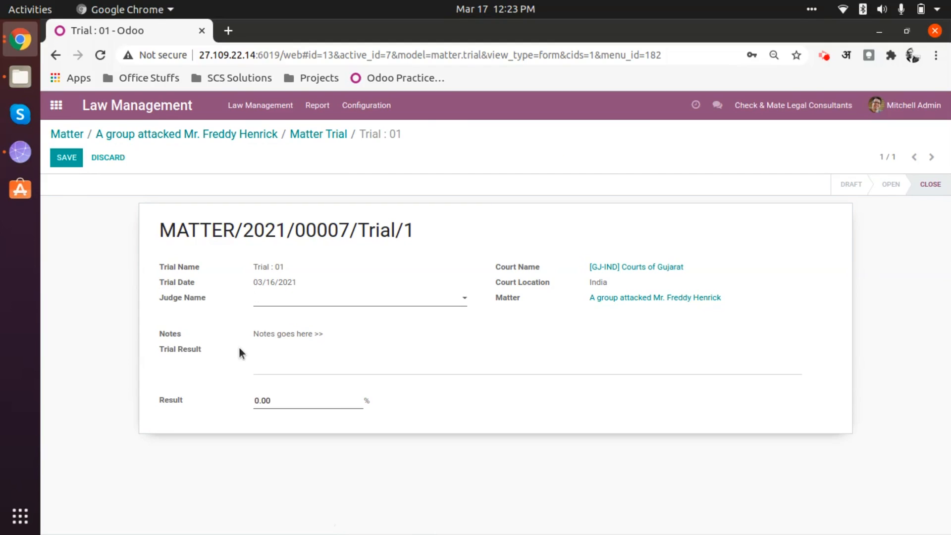
click(67, 157)
click(314, 299)
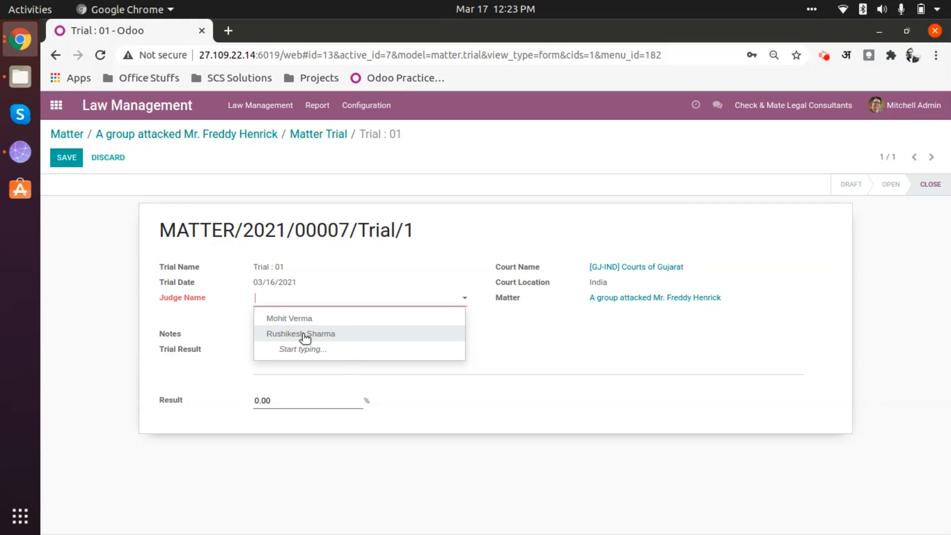
click(312, 320)
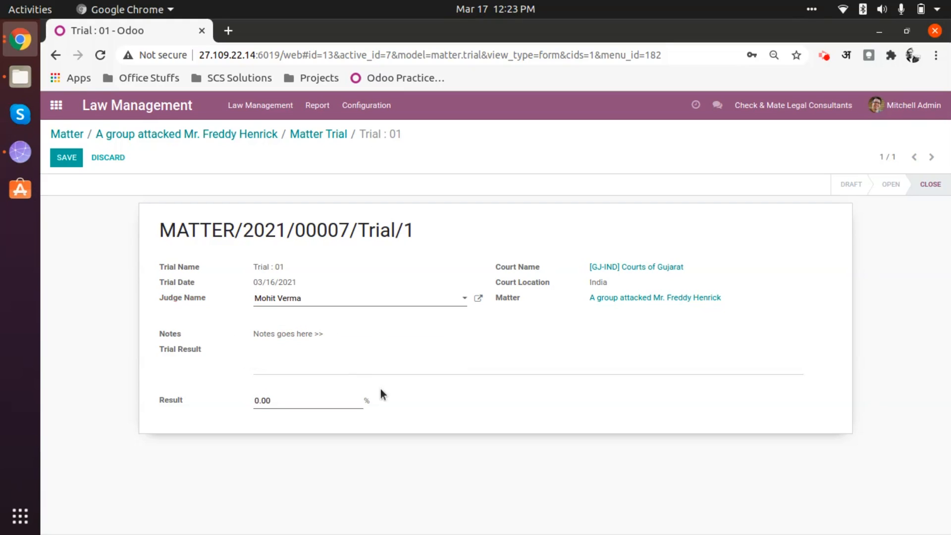
Set the trial's result percentage to 100 and save the trial
click(394, 358)
click(310, 402)
text(80)
key(BackSpace)
key(BackSpace)
text(100)
click(69, 158)
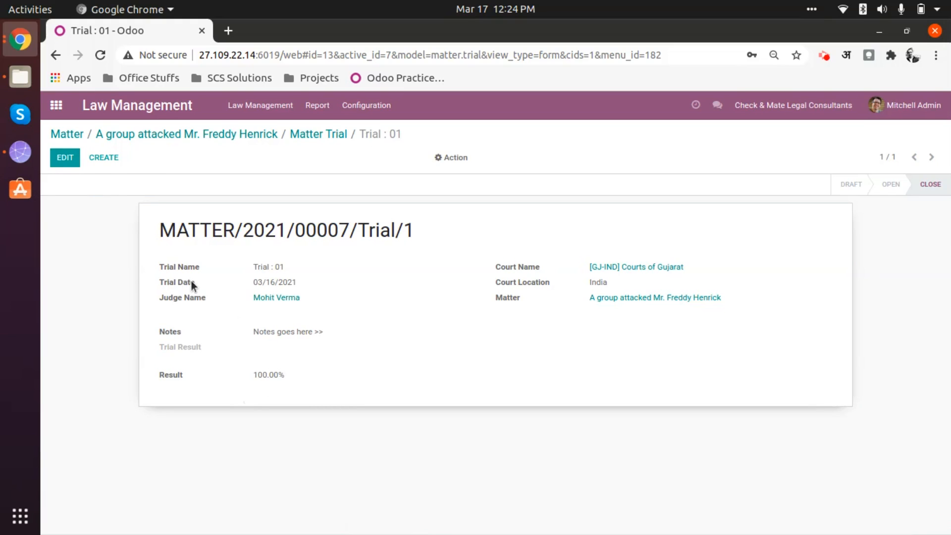
Return to the matter and start closing it with result date 03/17/2021 and result type Won
click(305, 135)
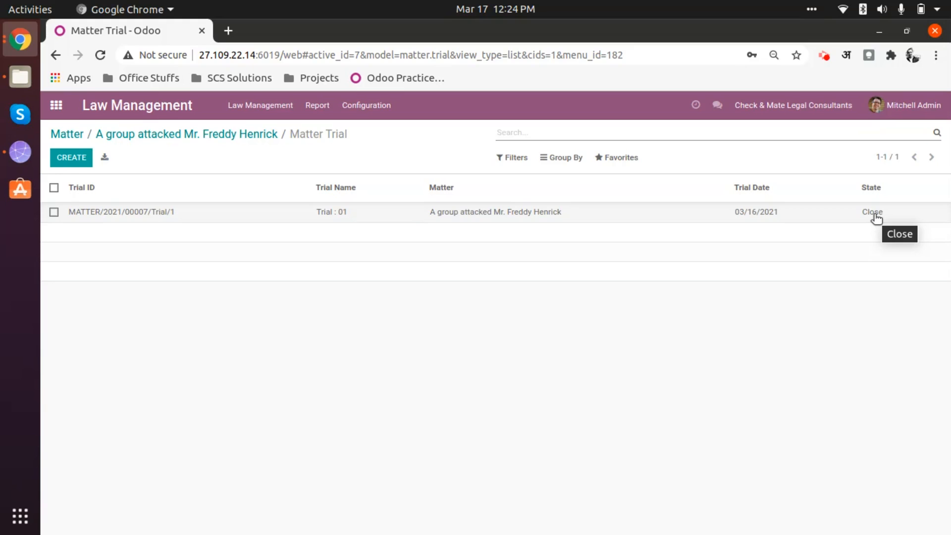
click(245, 136)
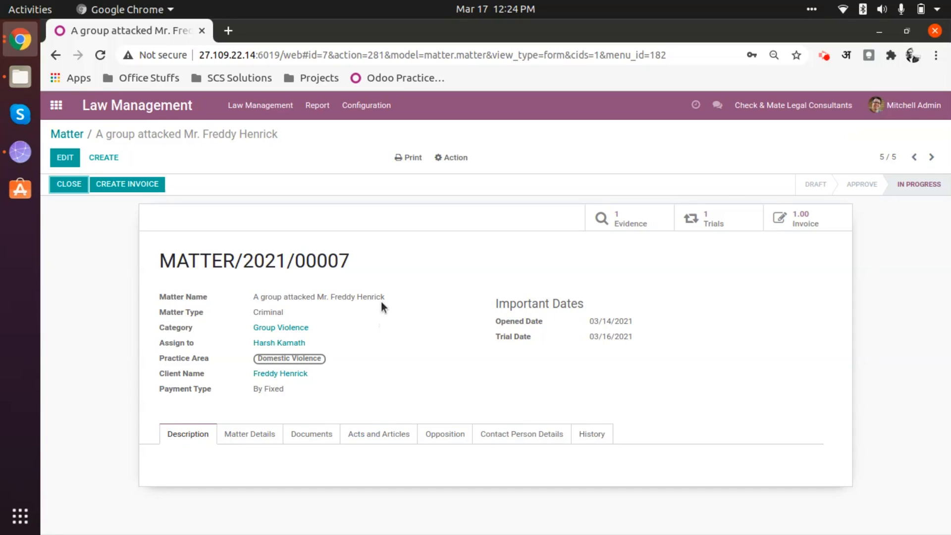
click(72, 184)
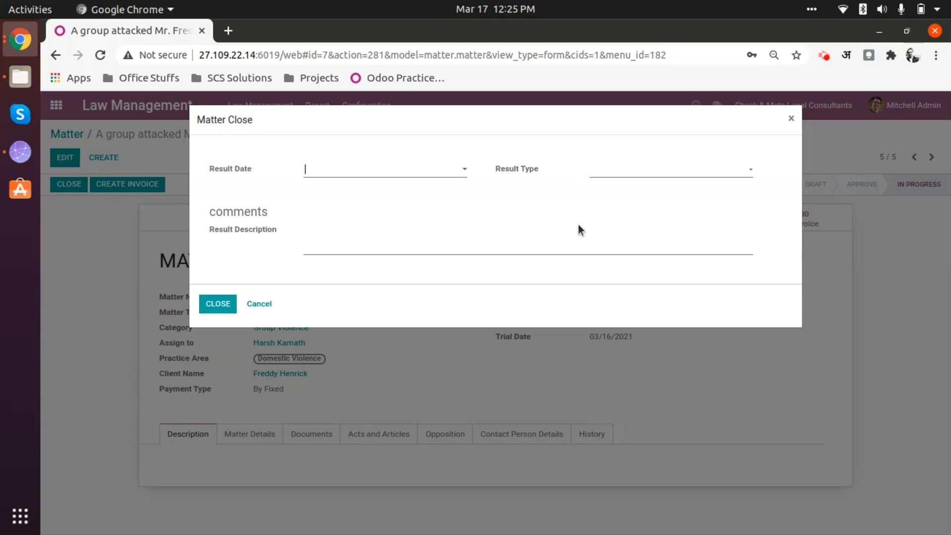
click(454, 176)
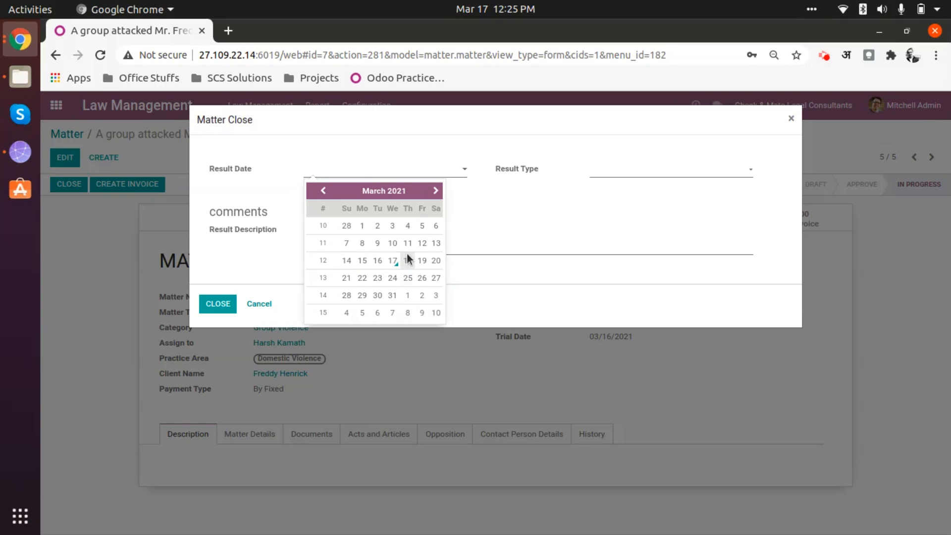
click(394, 261)
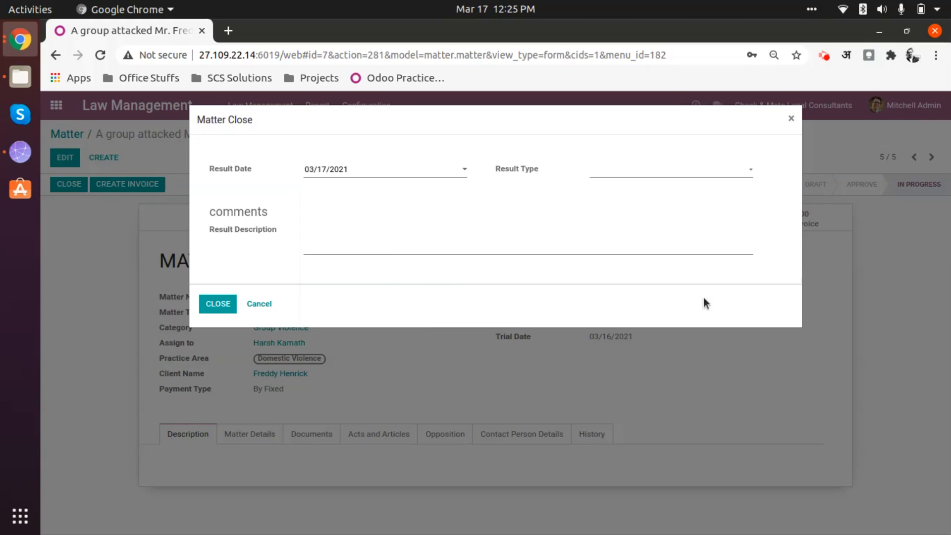
click(657, 174)
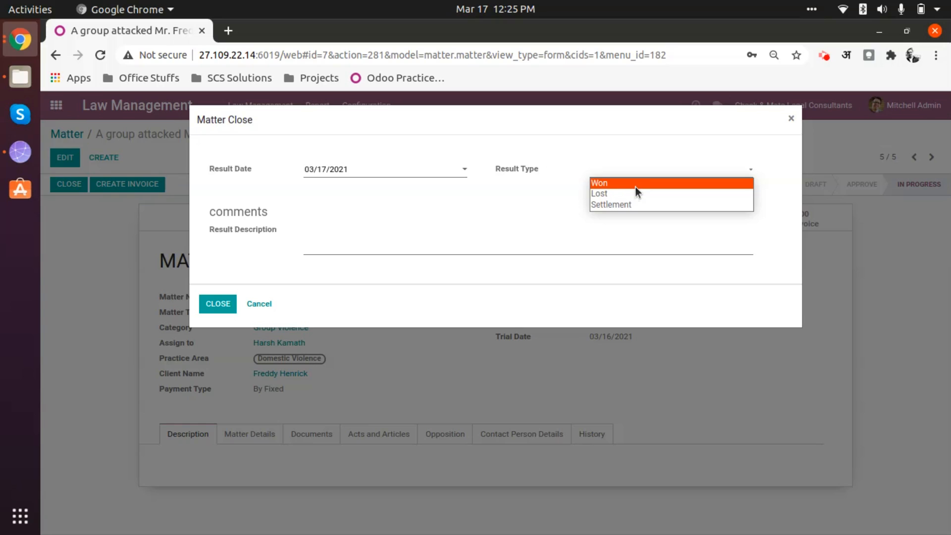
click(635, 186)
Enter the result description "Description goes here >>" and close the matter
click(369, 243)
text(De)
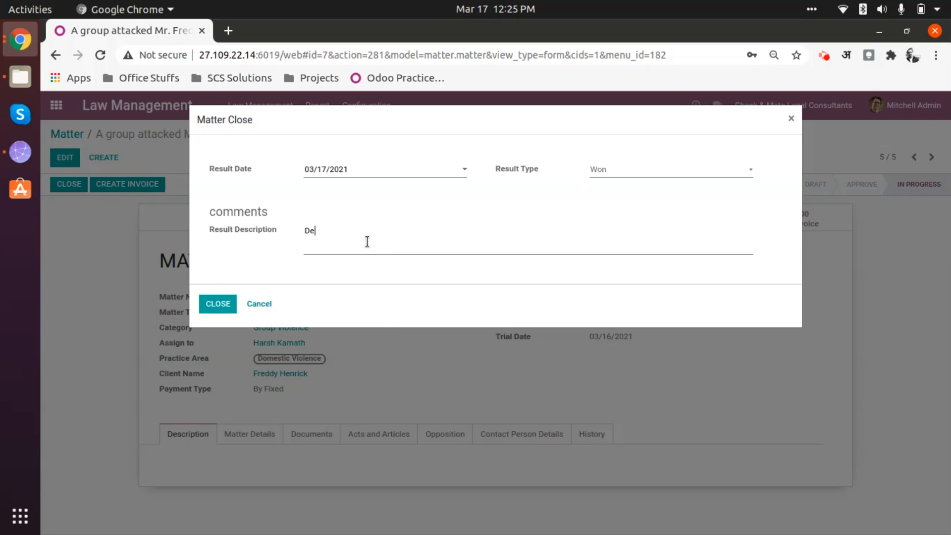
text(scription goes here >>)
click(218, 303)
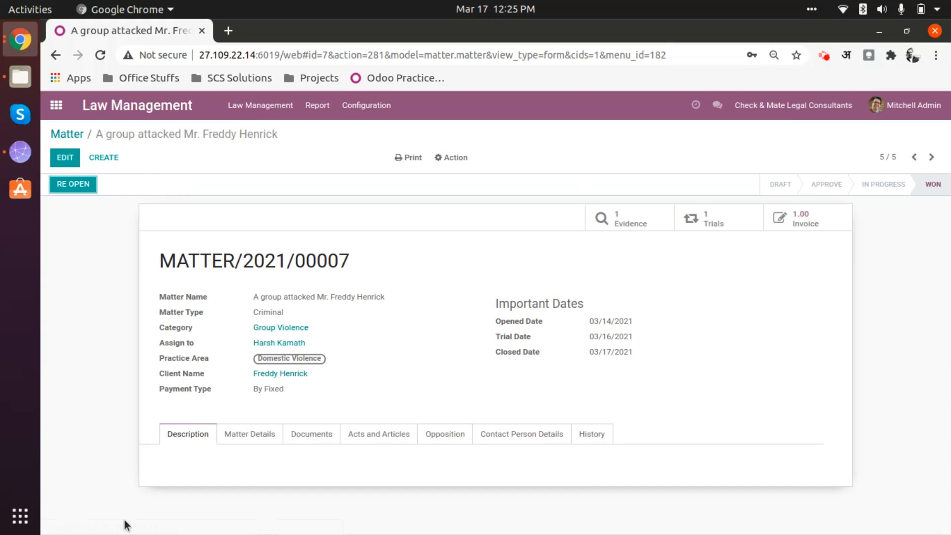
Check the closed matter's state in the matters list and its record, and return to the list
click(59, 140)
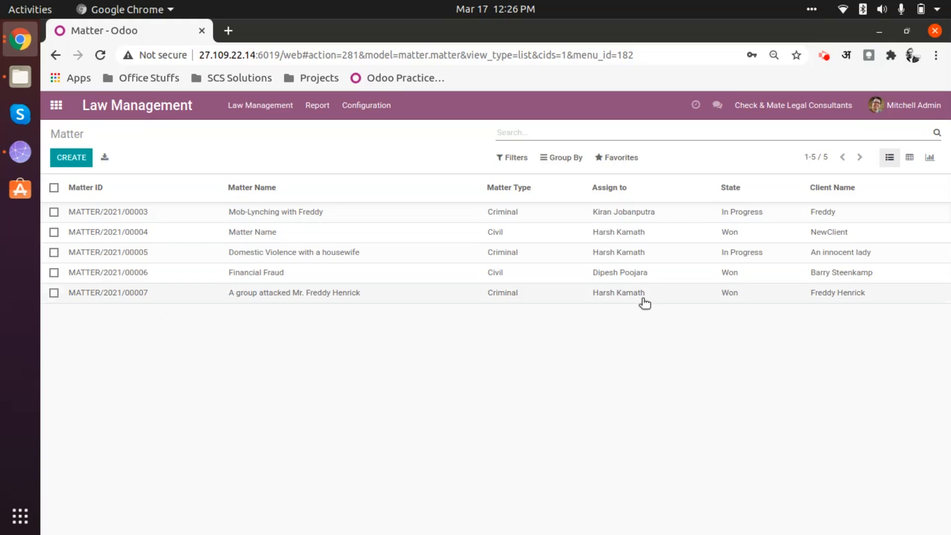
click(393, 295)
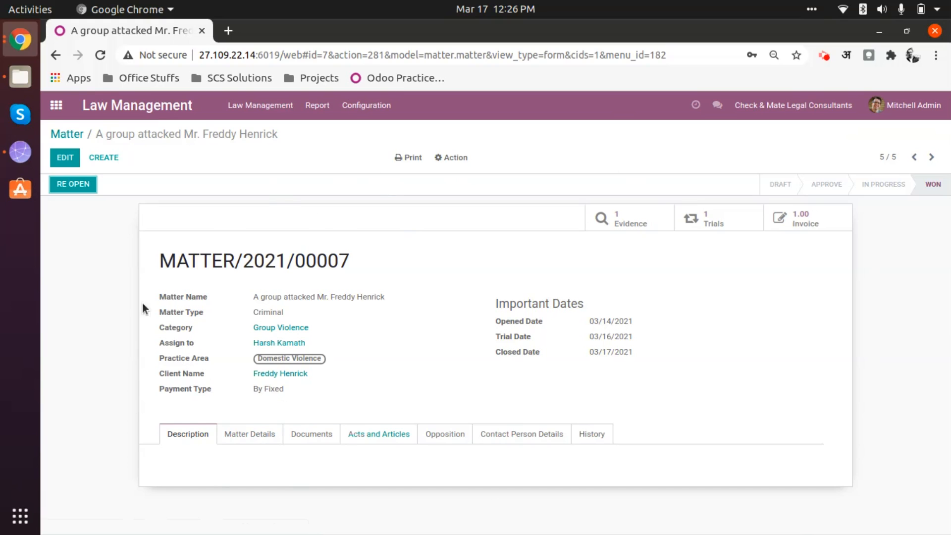
click(57, 105)
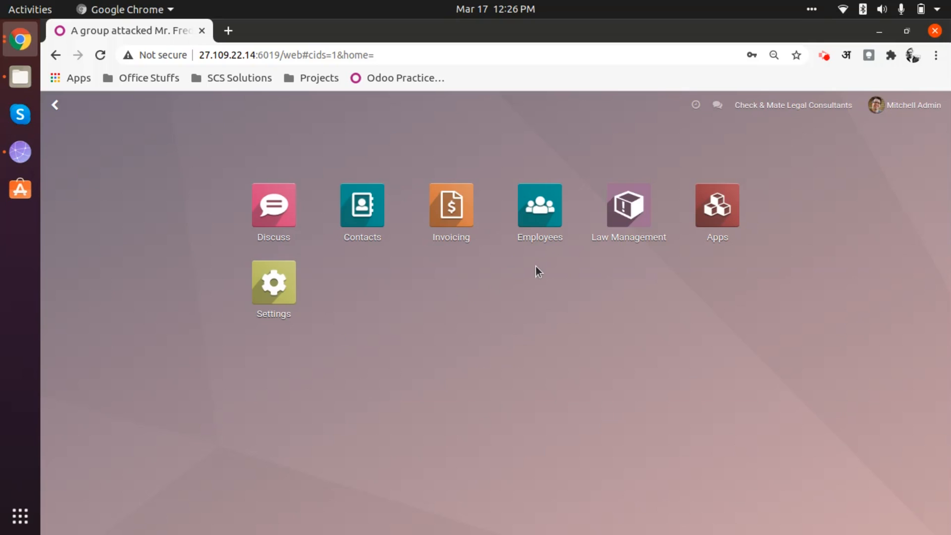
click(628, 207)
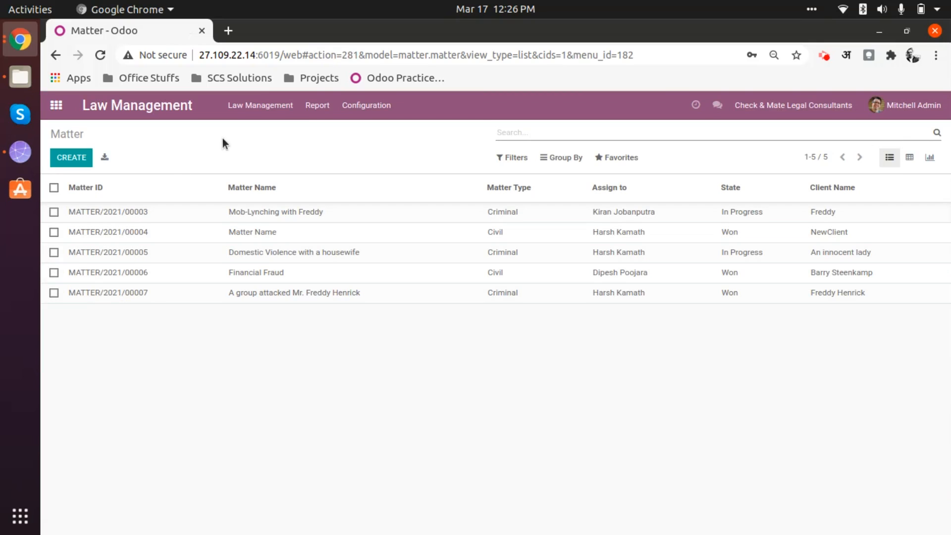
click(290, 105)
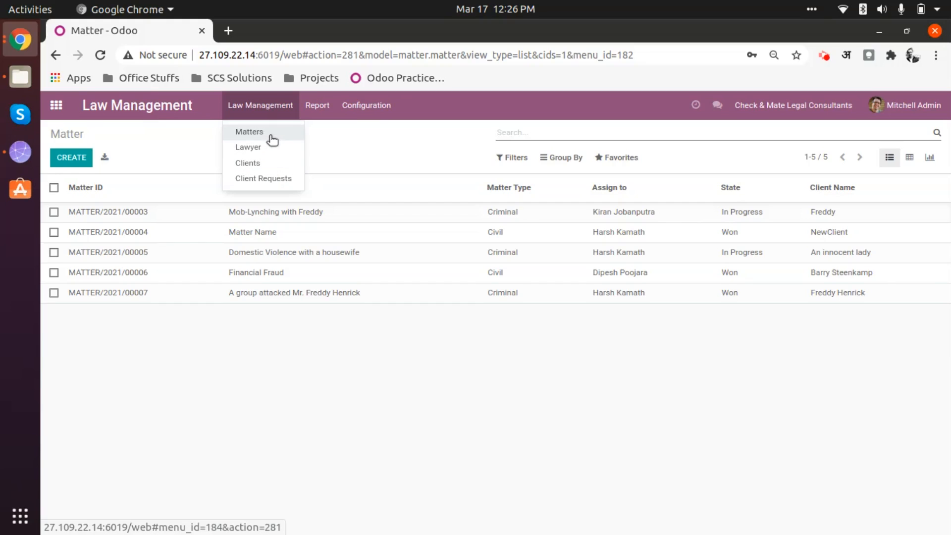
click(336, 144)
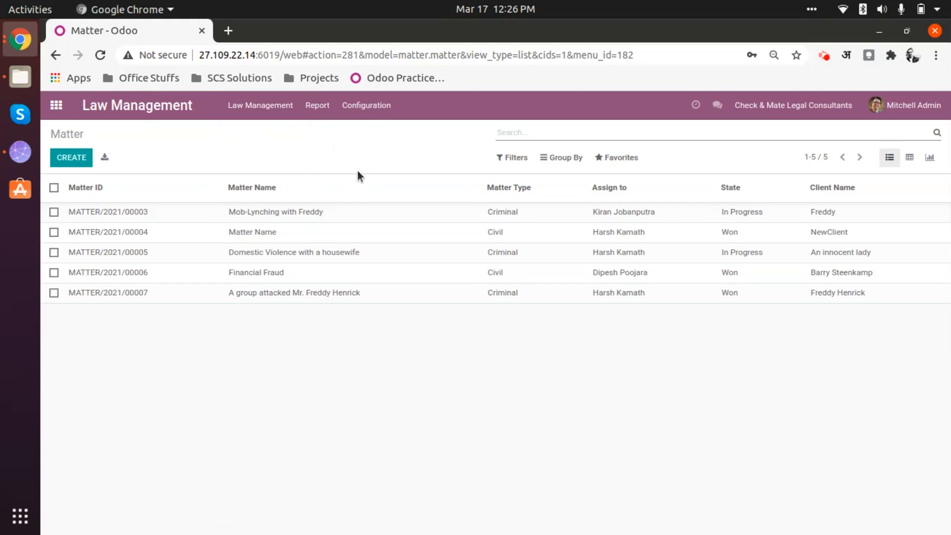
click(823, 56)
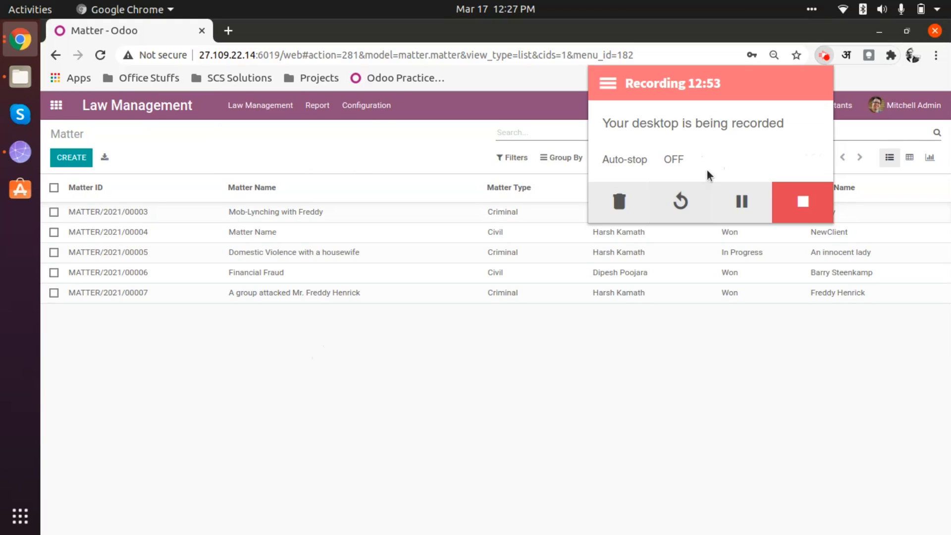